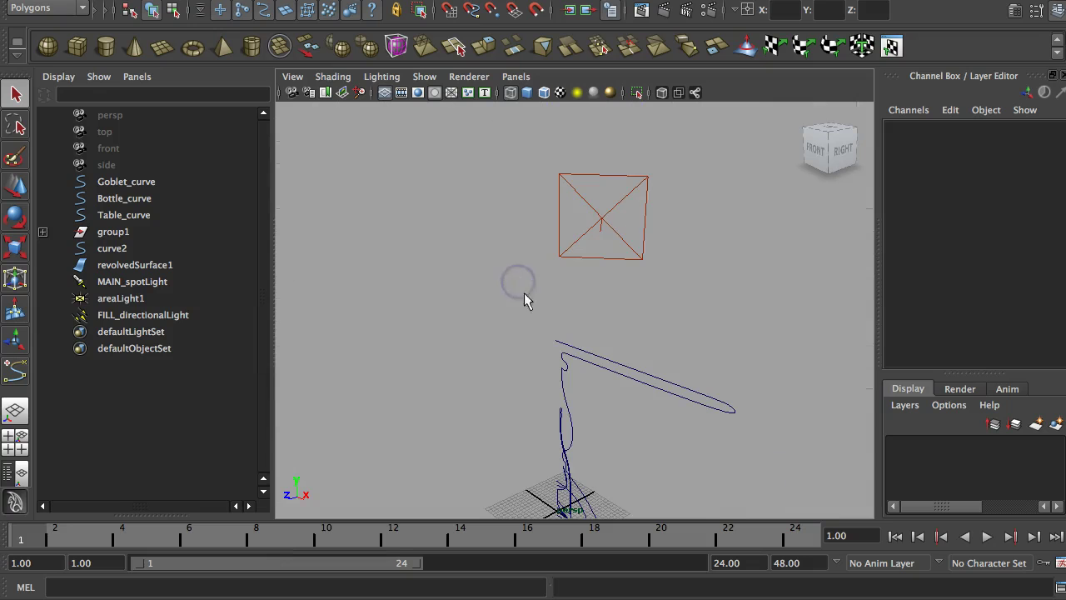
Put Goblet_curve, Bottle_curve, Table_curve and curve2 on a new display layer and hide that layer
{"action": "left_click_drag", "start_coordinate": [548, 449], "coordinate": [597, 416], "text": "alt"}
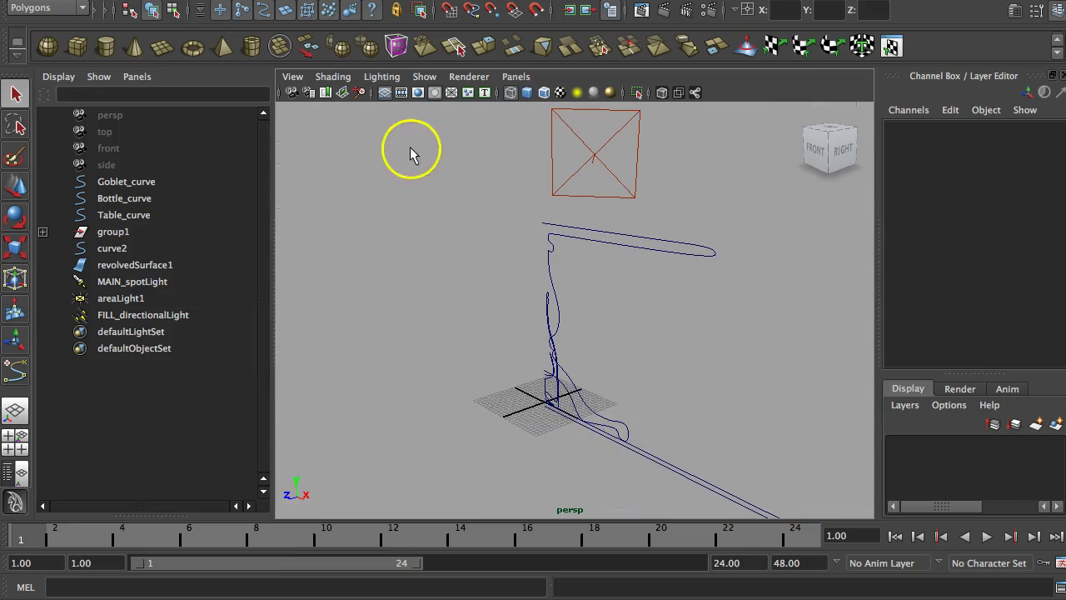
{"action": "left_click_drag", "start_coordinate": [464, 328], "coordinate": [538, 317], "text": "alt"}
{"action": "left_click_drag", "start_coordinate": [536, 172], "coordinate": [666, 473]}
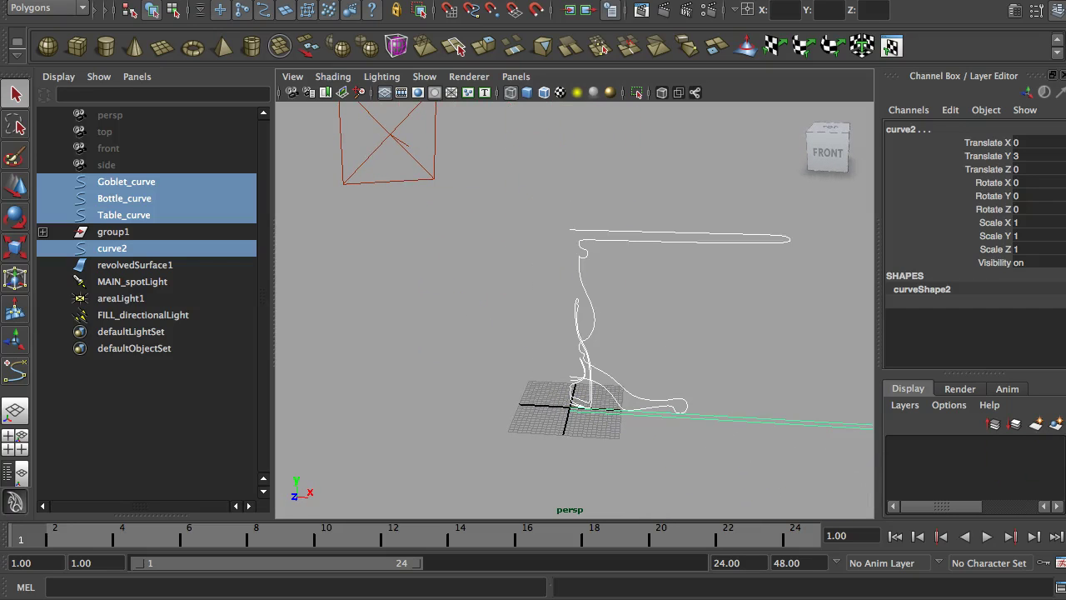
{"action": "left_click", "coordinate": [1054, 424]}
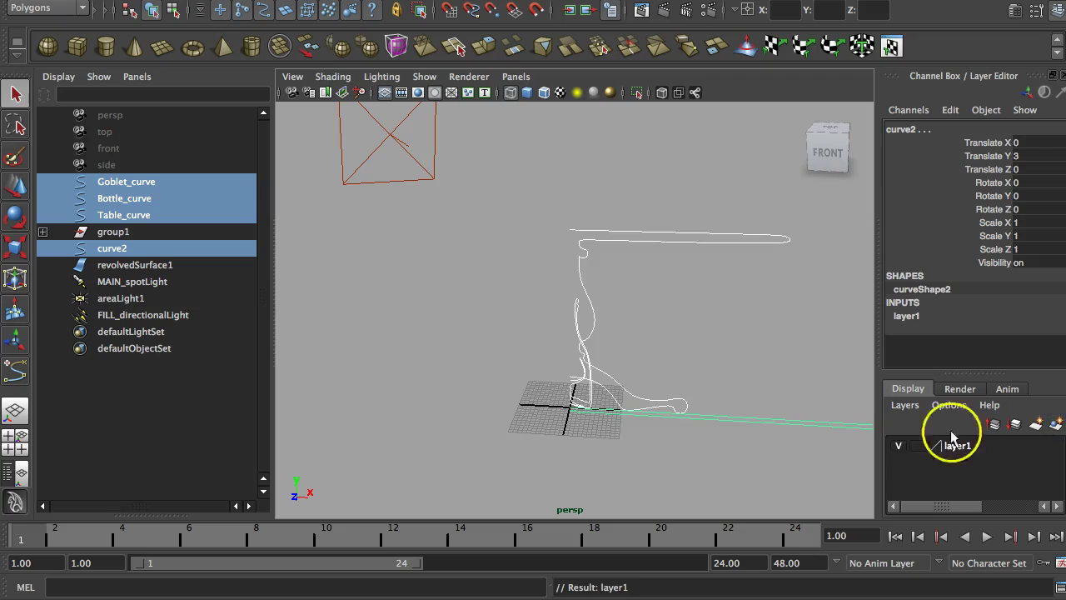
{"action": "left_click", "coordinate": [898, 445]}
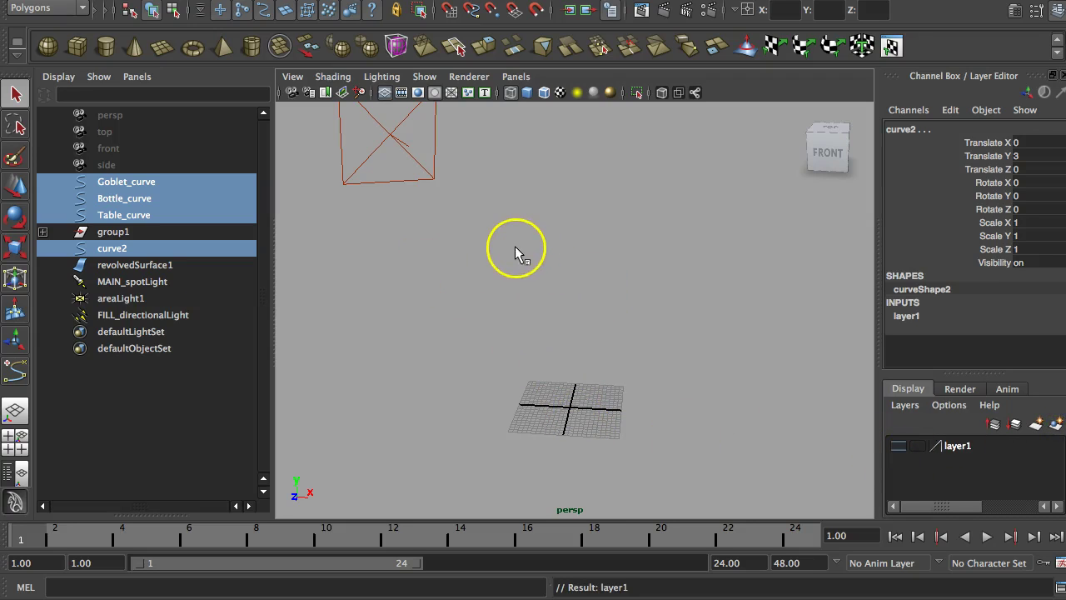
Reset the perspective camera to its default view and switch to the front view with room above the origin
{"action": "key", "text": "space"}
{"action": "left_click", "coordinate": [383, 214]}
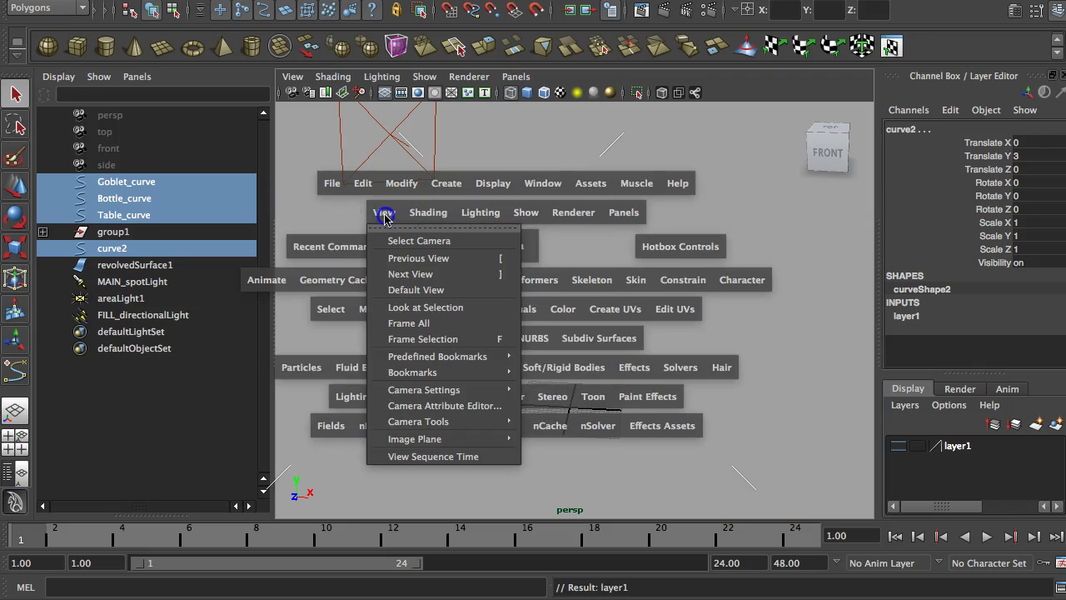
{"action": "left_click", "coordinate": [399, 289]}
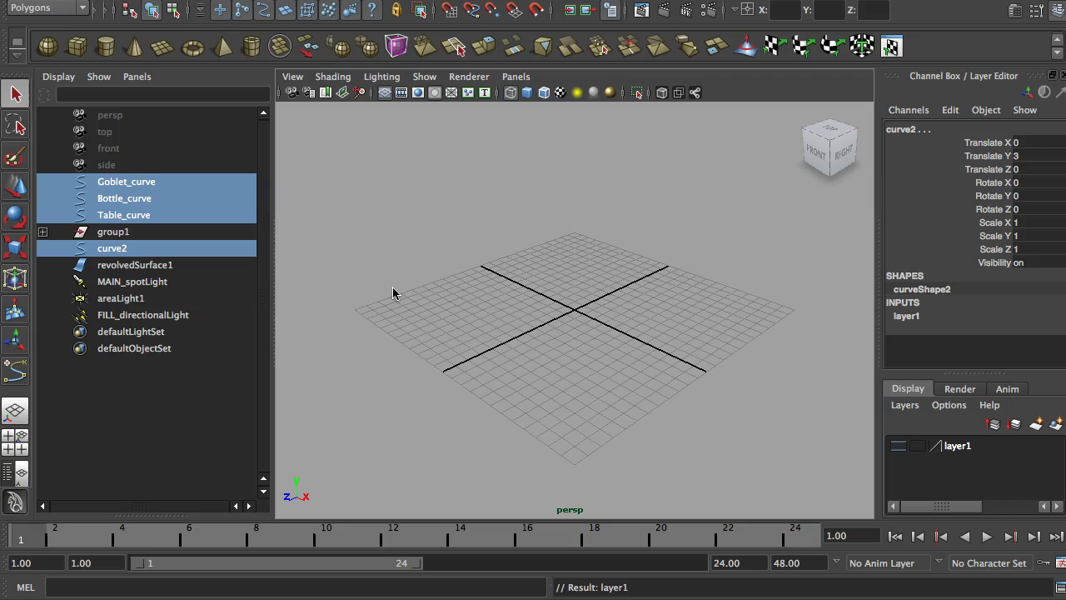
{"action": "key", "text": "space"}
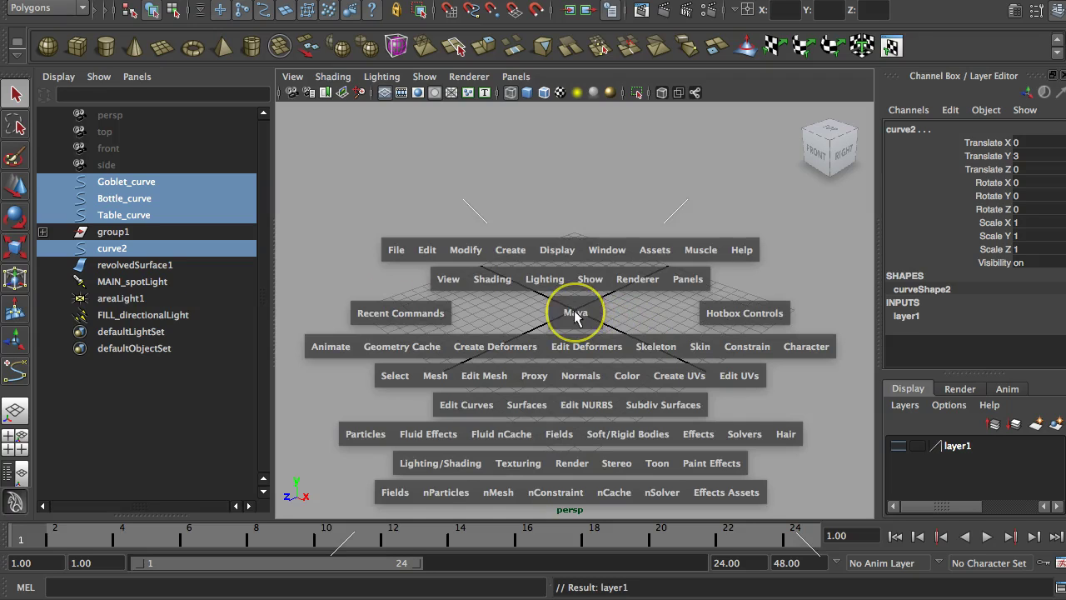
{"action": "left_click", "coordinate": [574, 314]}
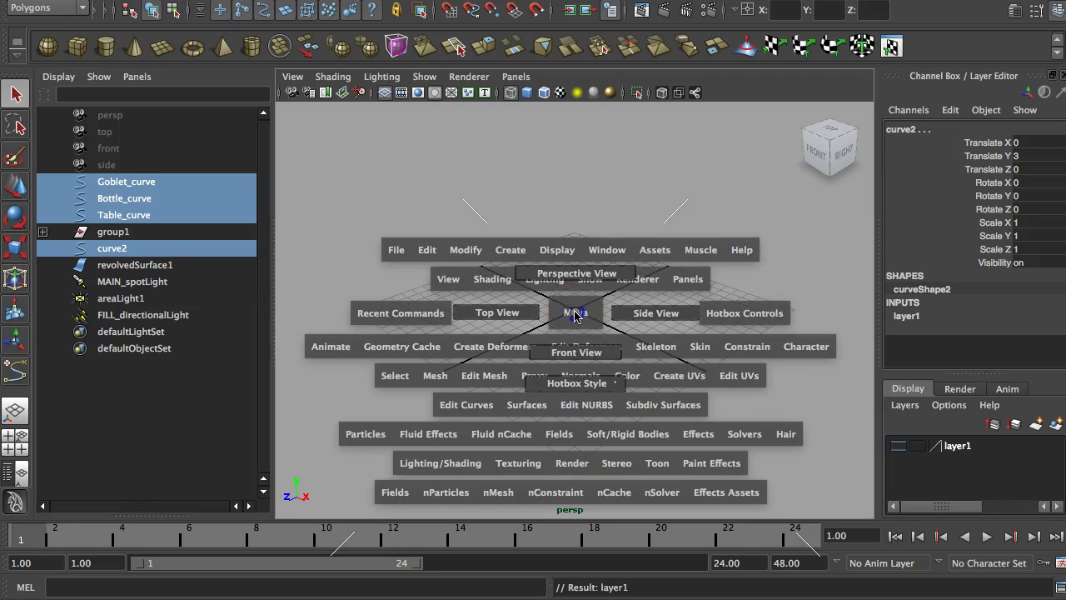
{"action": "left_click_drag", "start_coordinate": [574, 314], "coordinate": [576, 353]}
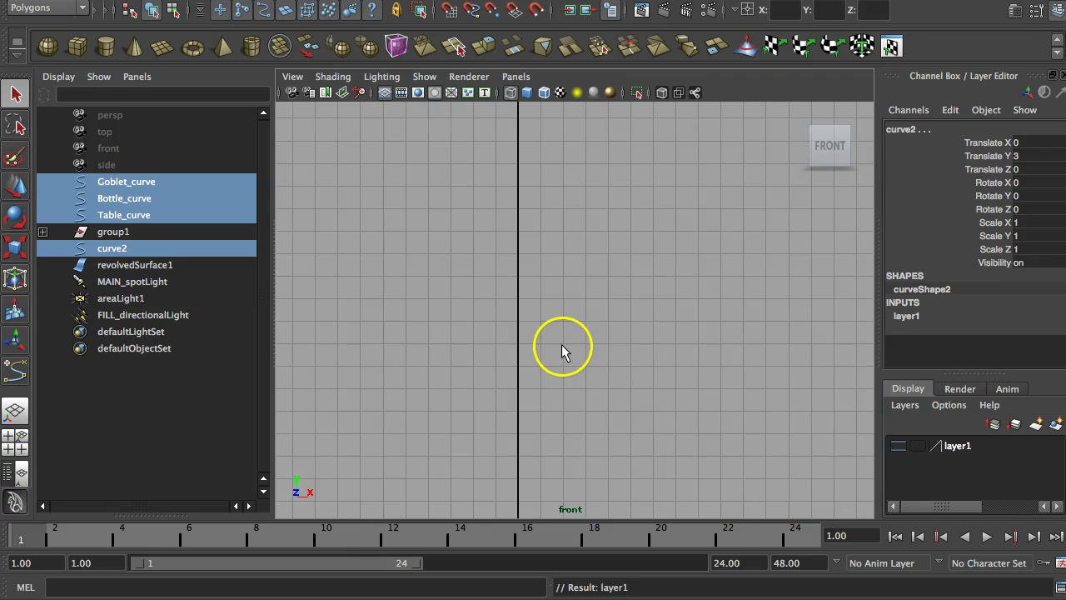
{"action": "middle_click_drag", "start_coordinate": [599, 439], "coordinate": [628, 390], "text": "alt"}
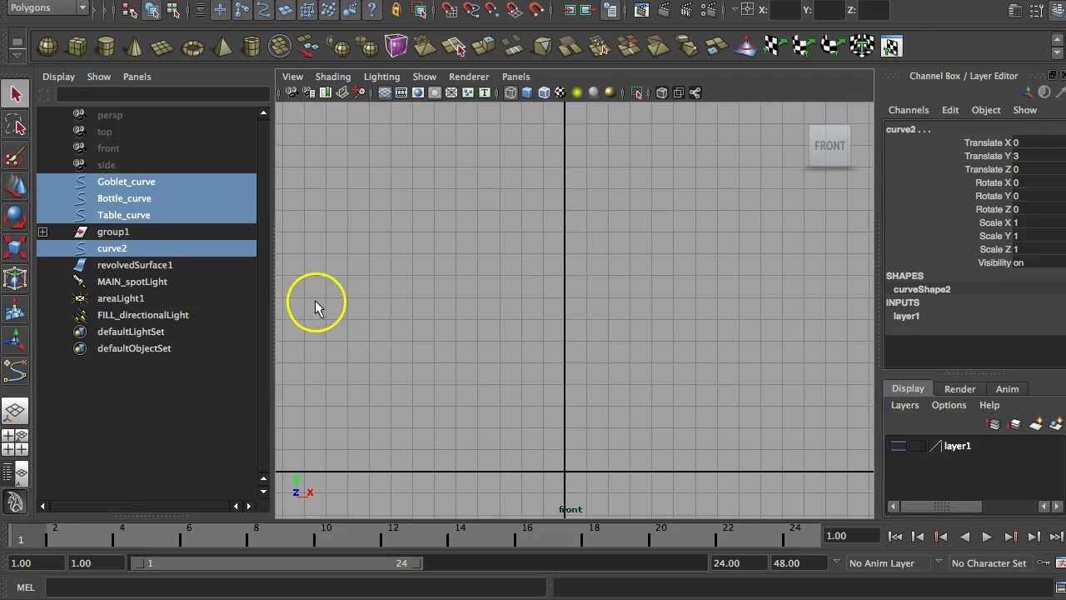
Detach the Create commands as a floating window and place it over the scene's object list
{"action": "key", "text": "space"}
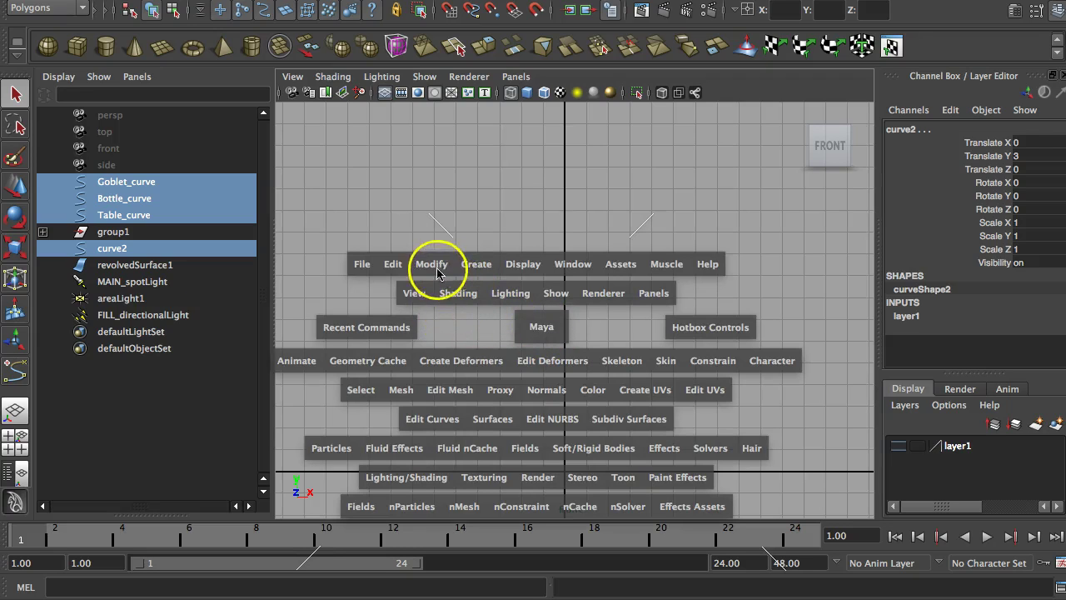
{"action": "left_click", "coordinate": [477, 267]}
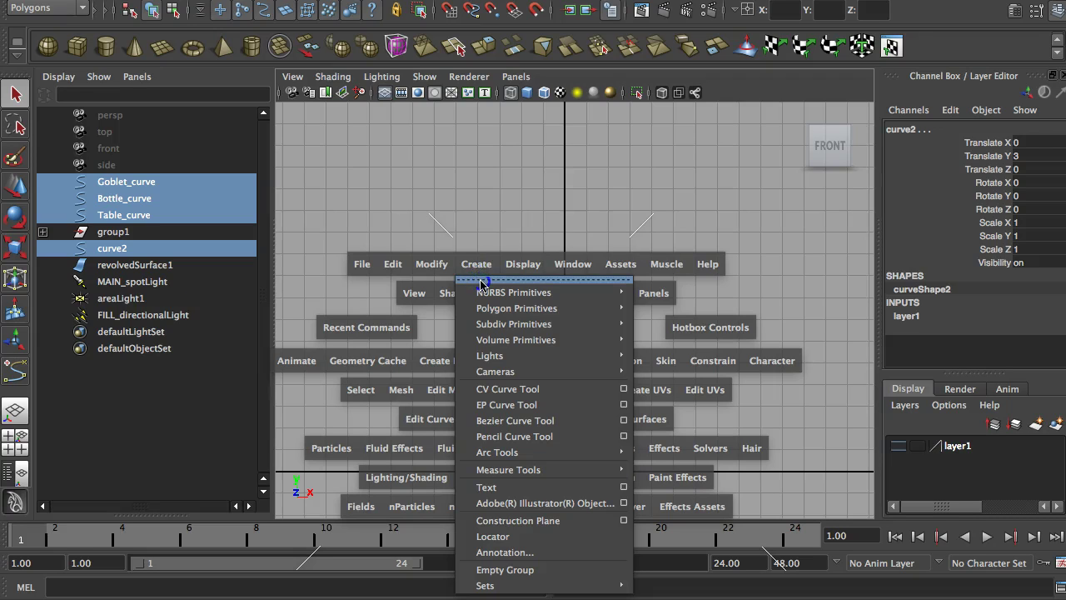
{"action": "left_click", "coordinate": [481, 283]}
{"action": "left_click_drag", "start_coordinate": [518, 267], "coordinate": [205, 154]}
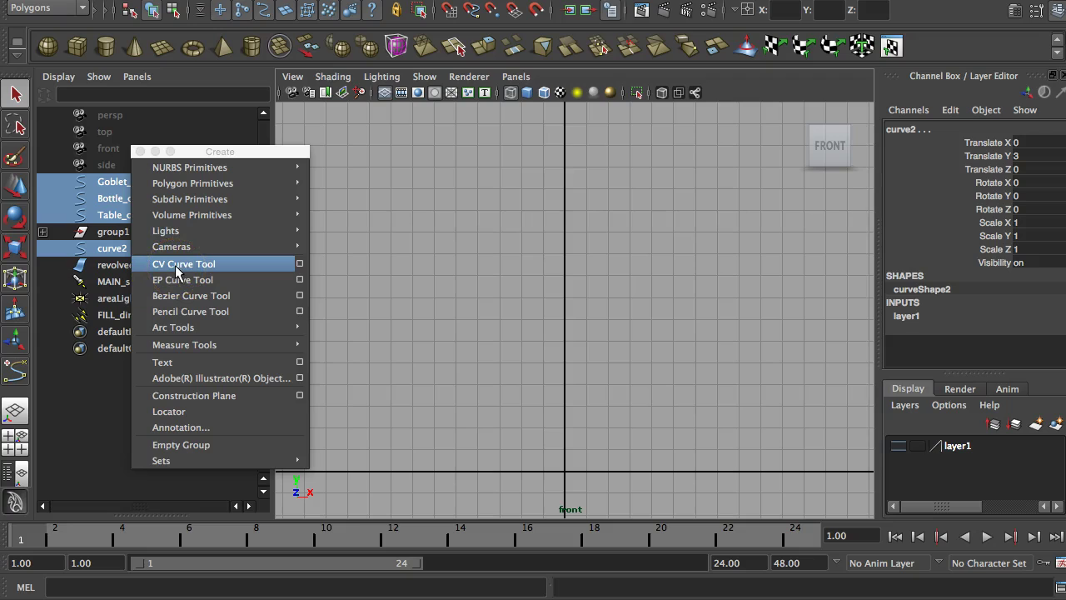
With grid snapping on, draw the goblet base profile with the CV Curve Tool, starting two grid units above the origin and reaching six units out
{"action": "left_click", "coordinate": [175, 265]}
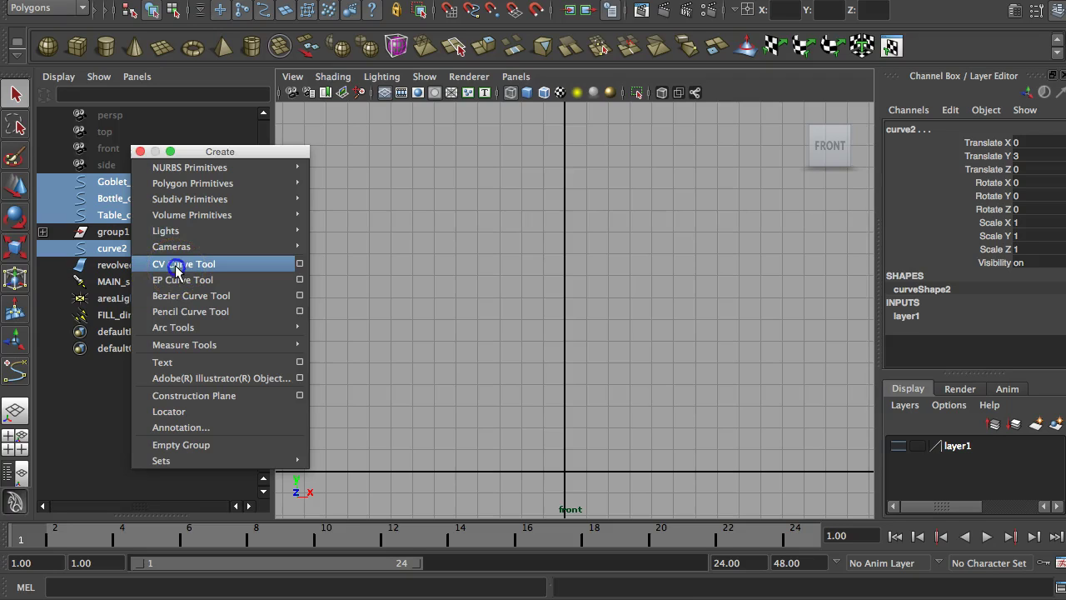
{"action": "left_click", "coordinate": [571, 416]}
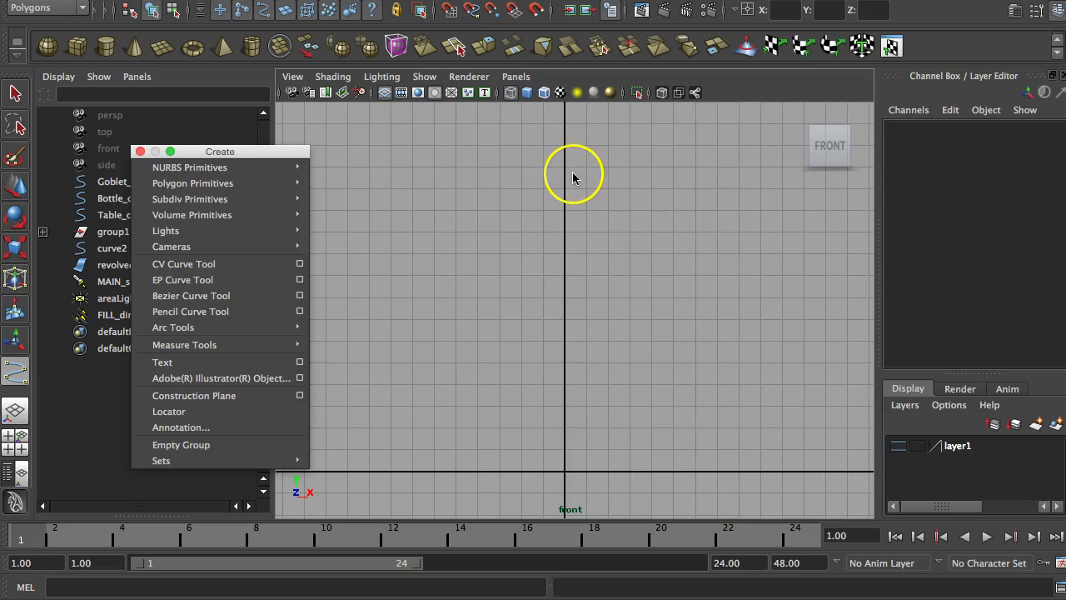
{"action": "left_click", "coordinate": [450, 11]}
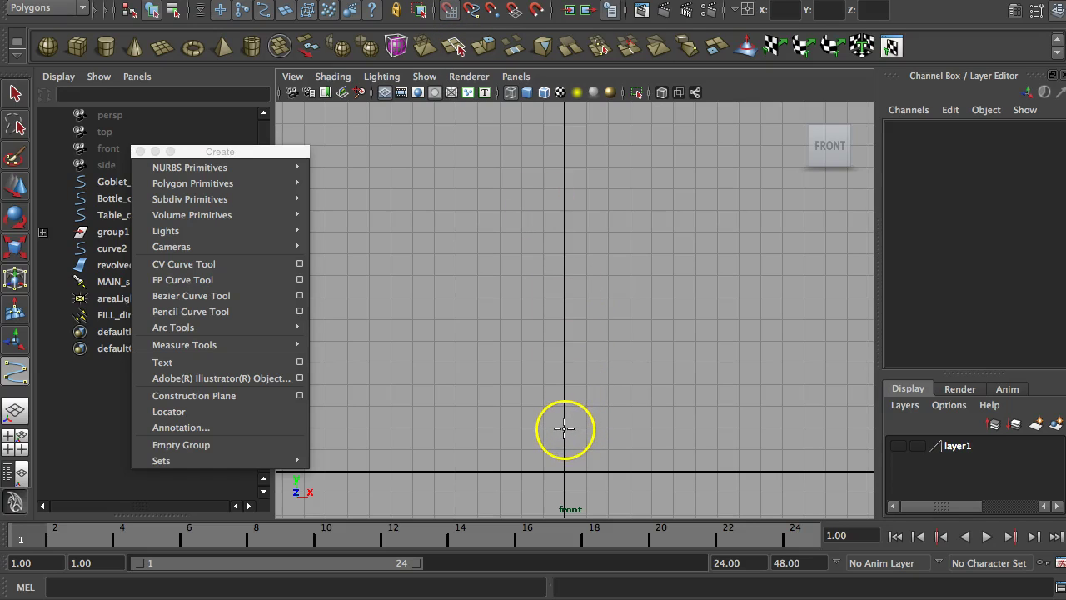
{"action": "left_click", "coordinate": [565, 428]}
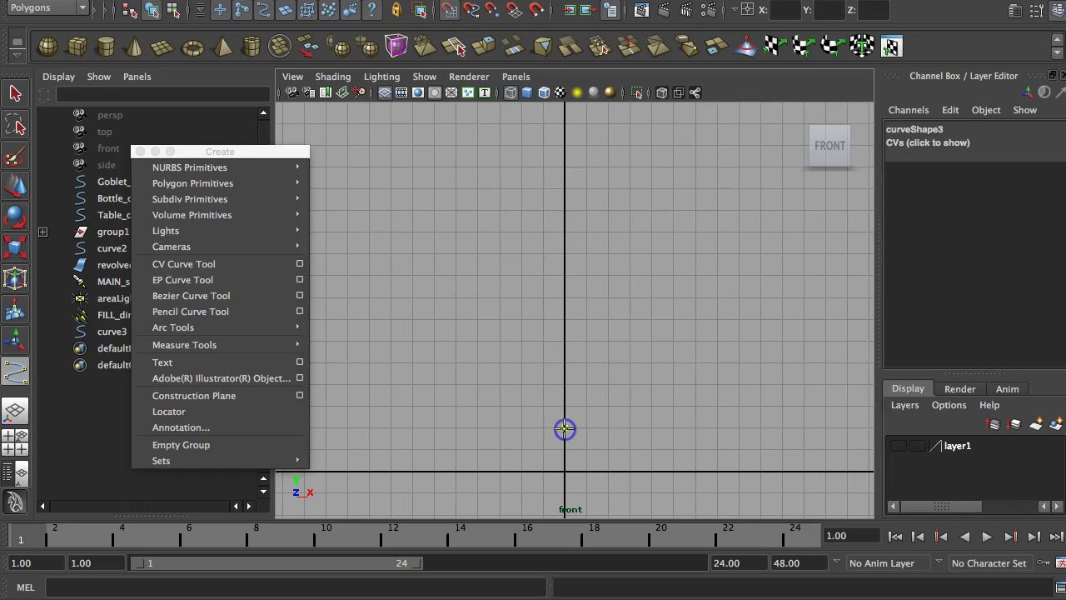
{"action": "left_click", "coordinate": [631, 471]}
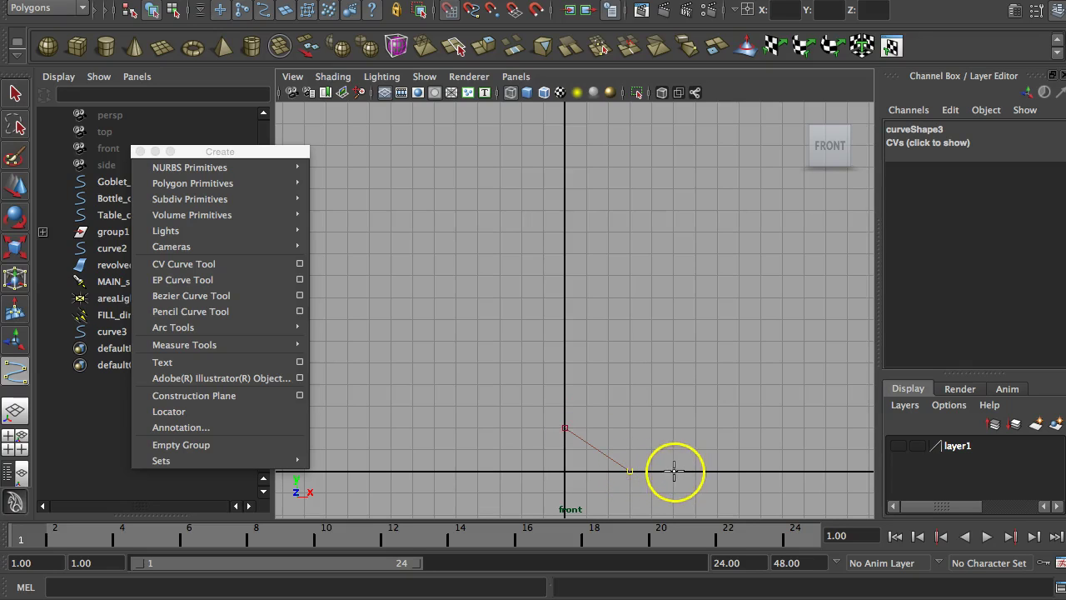
{"action": "left_click", "coordinate": [695, 472]}
{"action": "left_click", "coordinate": [695, 450]}
{"action": "left_click", "coordinate": [674, 450]}
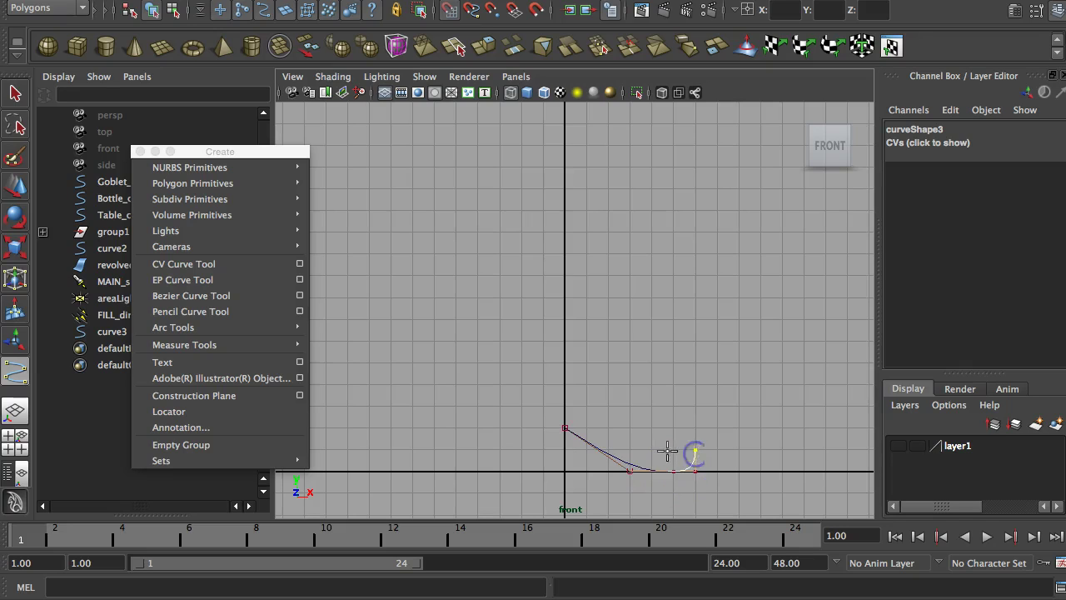
{"action": "left_click", "coordinate": [588, 406]}
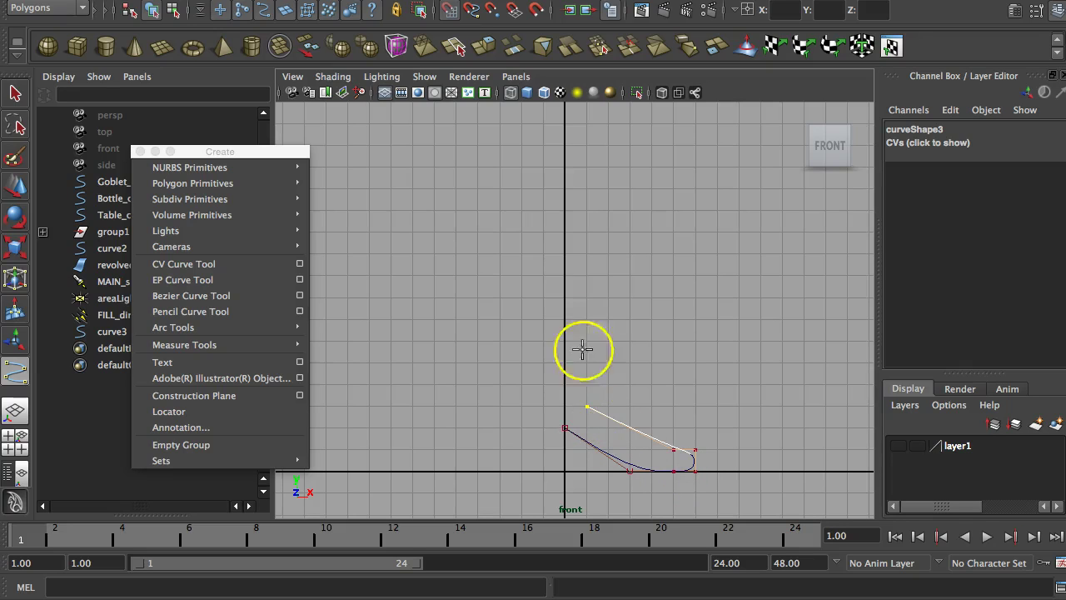
Continue the profile up a narrow stem and around the bowl's outer wall to a rim 16 grid units high
{"action": "left_click", "coordinate": [585, 251]}
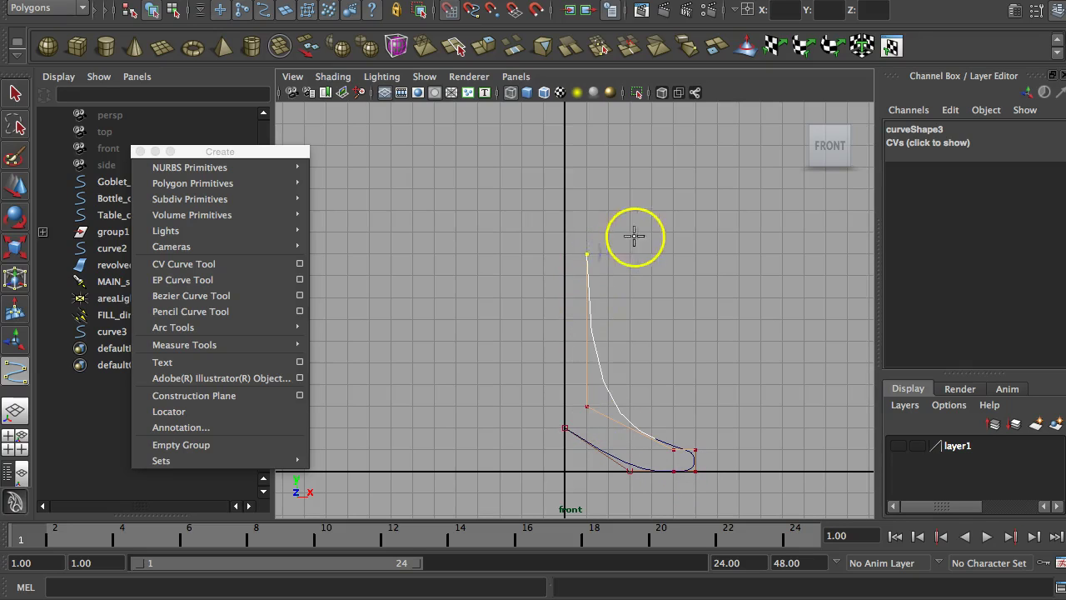
{"action": "left_click", "coordinate": [676, 255]}
{"action": "left_click", "coordinate": [717, 211]}
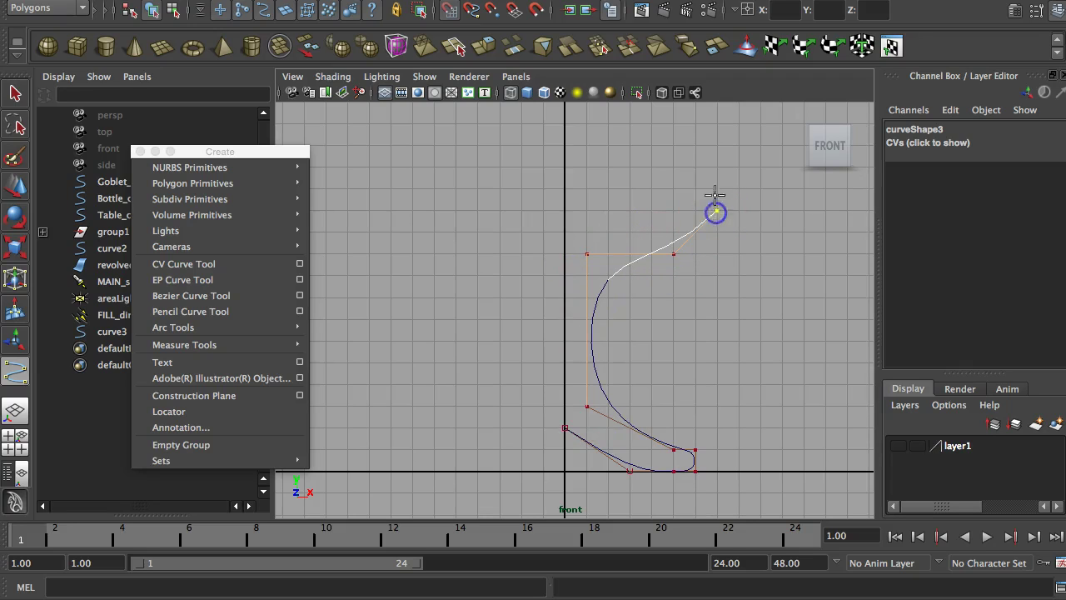
{"action": "left_click", "coordinate": [671, 123]}
{"action": "left_click", "coordinate": [648, 123]}
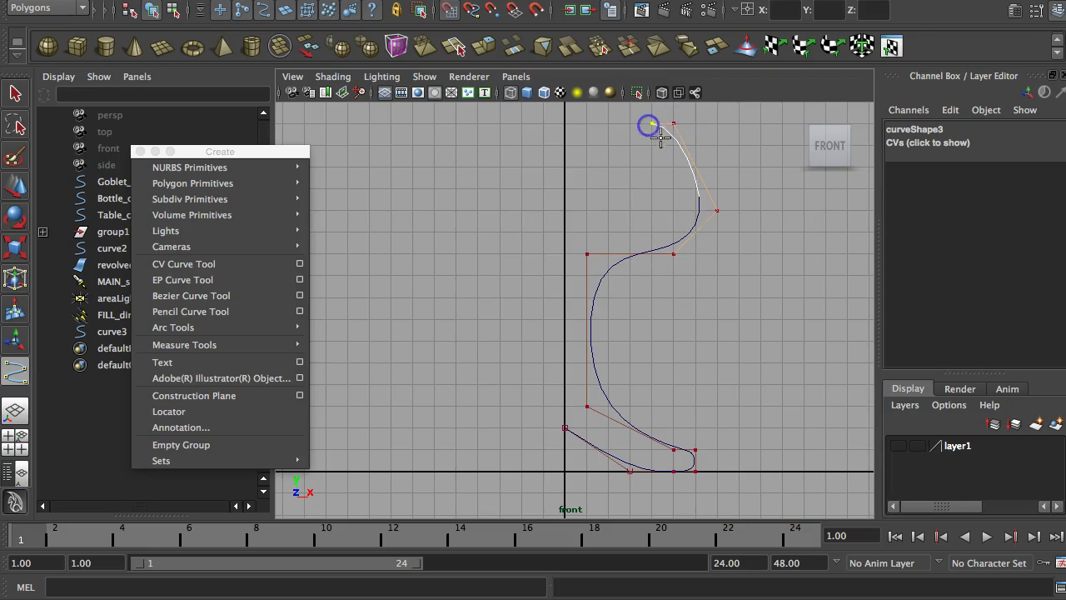
Trace the bowl's inner wall back to the vertical axis at 11 grid units high and complete the curve
{"action": "left_click", "coordinate": [697, 210]}
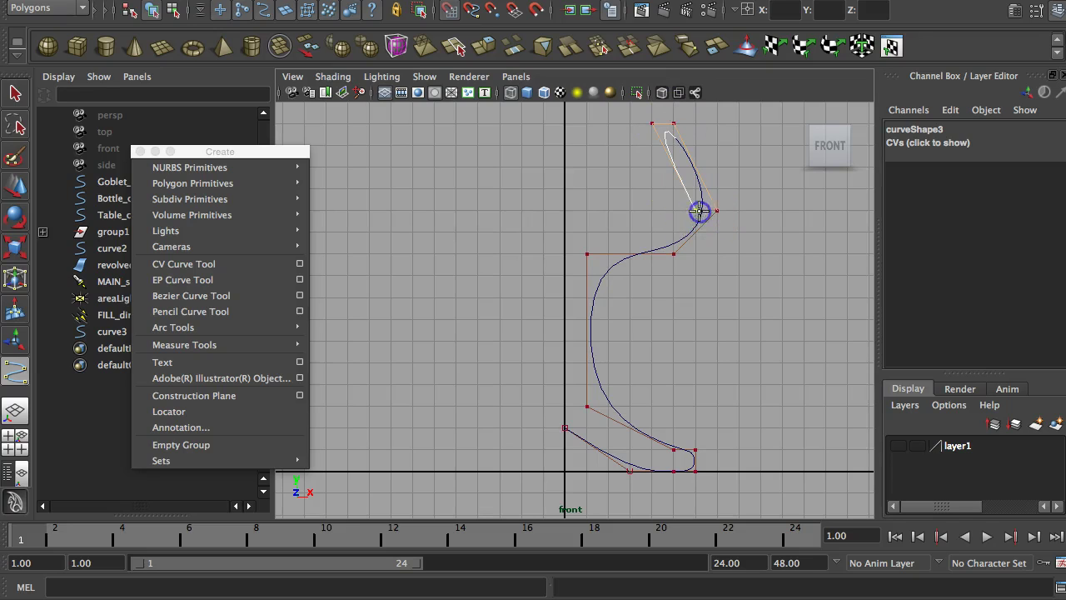
{"action": "left_click", "coordinate": [672, 233]}
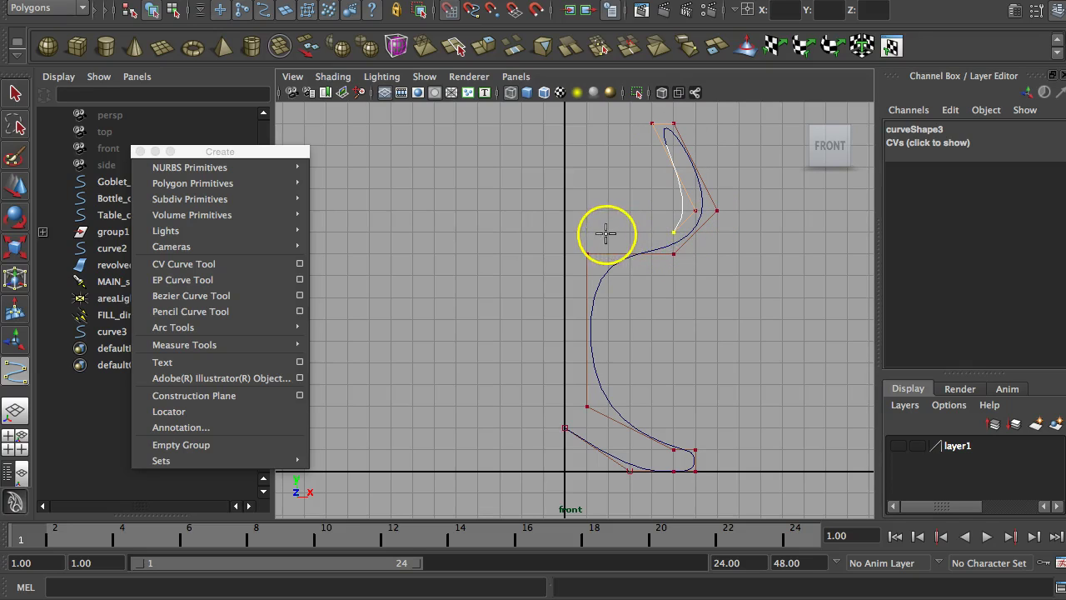
{"action": "left_click", "coordinate": [565, 231]}
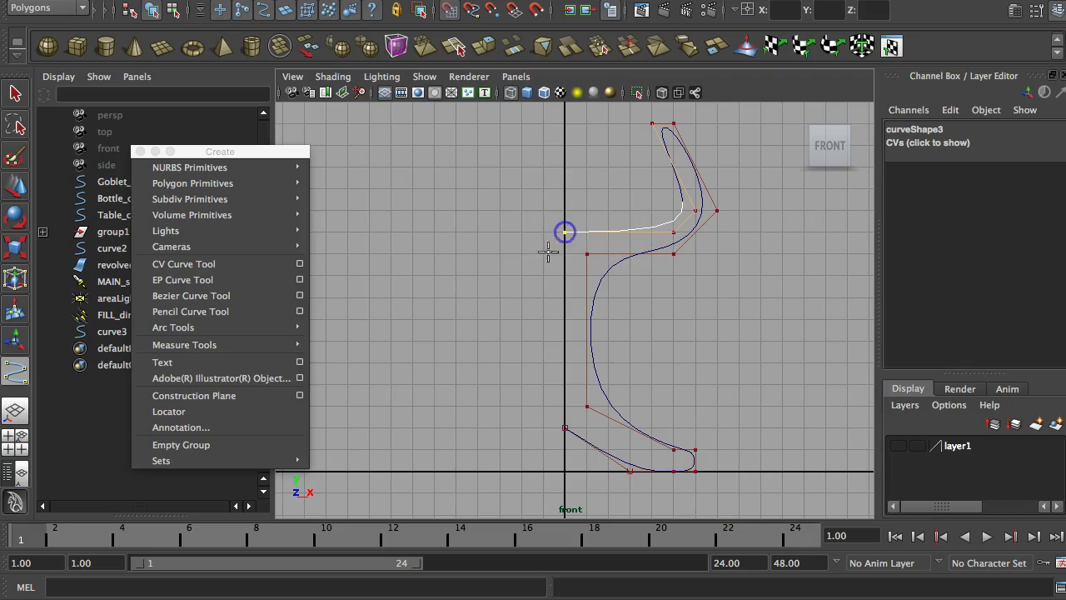
{"action": "key", "text": "Return"}
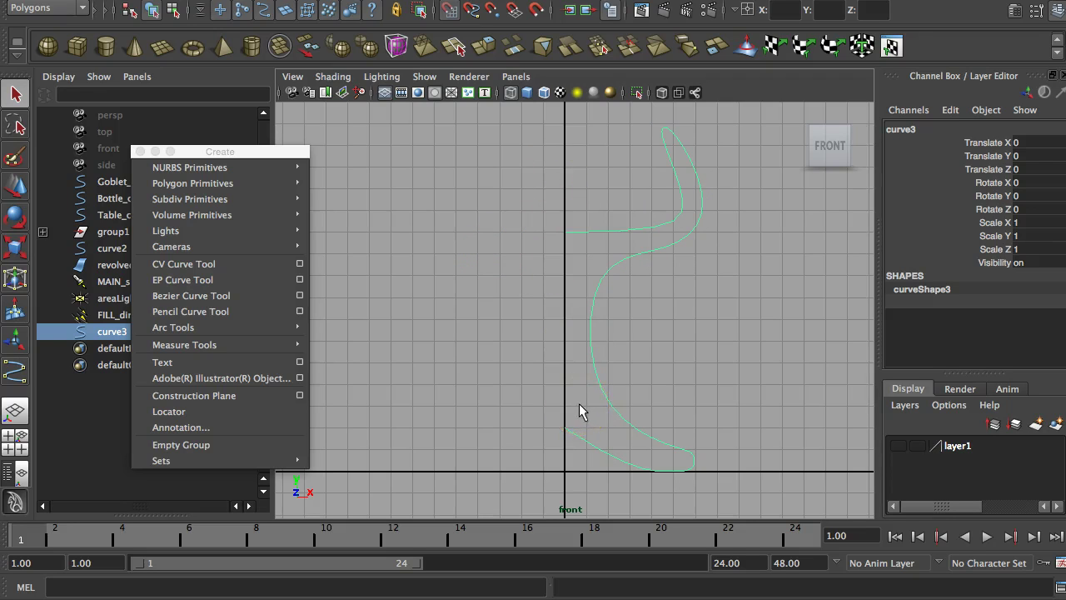
Revolve the new profile curve into a goblet surface in the perspective view and display it smooth shaded
{"action": "key", "text": "space"}
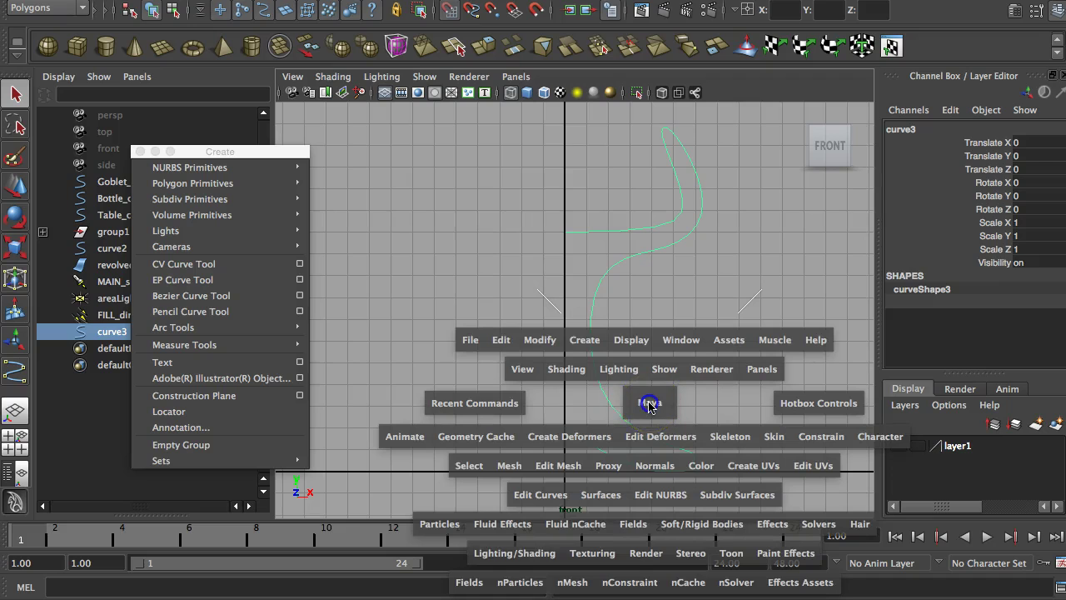
{"action": "left_click", "coordinate": [649, 405]}
{"action": "left_click_drag", "start_coordinate": [649, 404], "coordinate": [633, 436]}
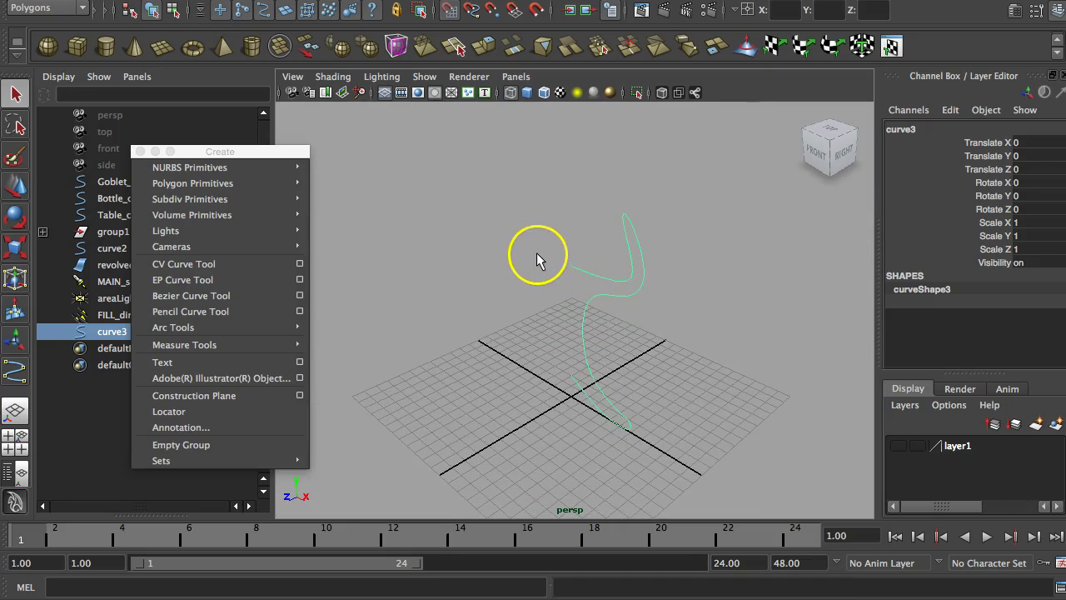
{"action": "key", "text": "space"}
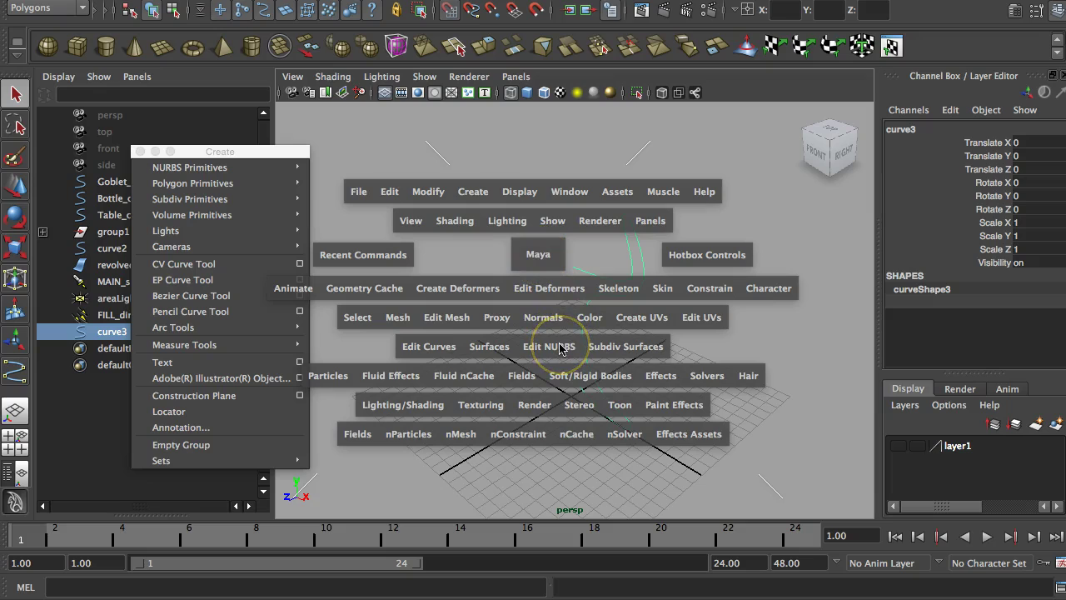
{"action": "left_click", "coordinate": [485, 348]}
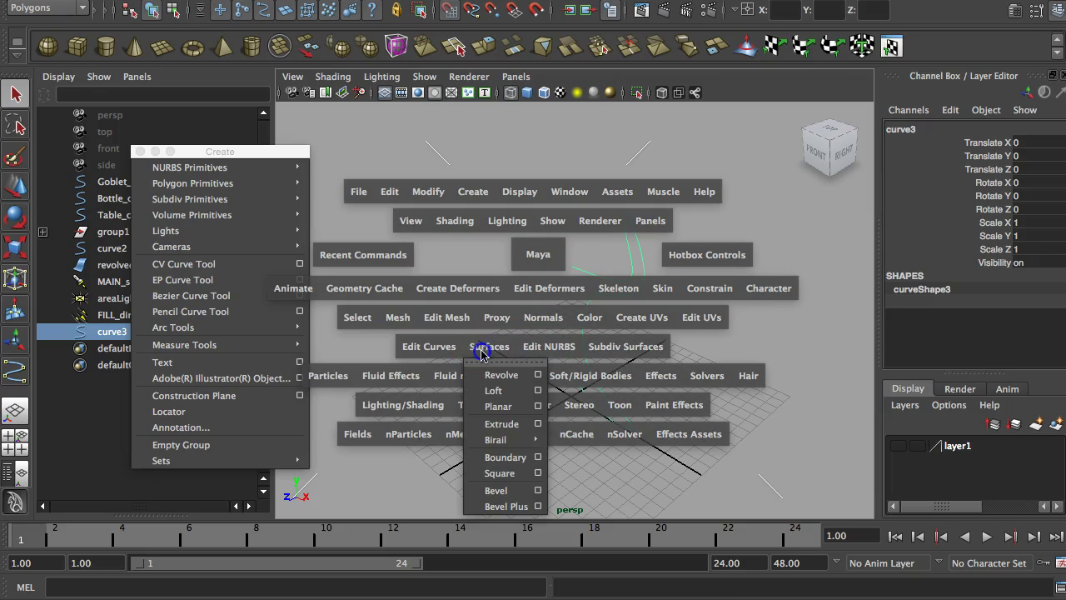
{"action": "left_click", "coordinate": [497, 376]}
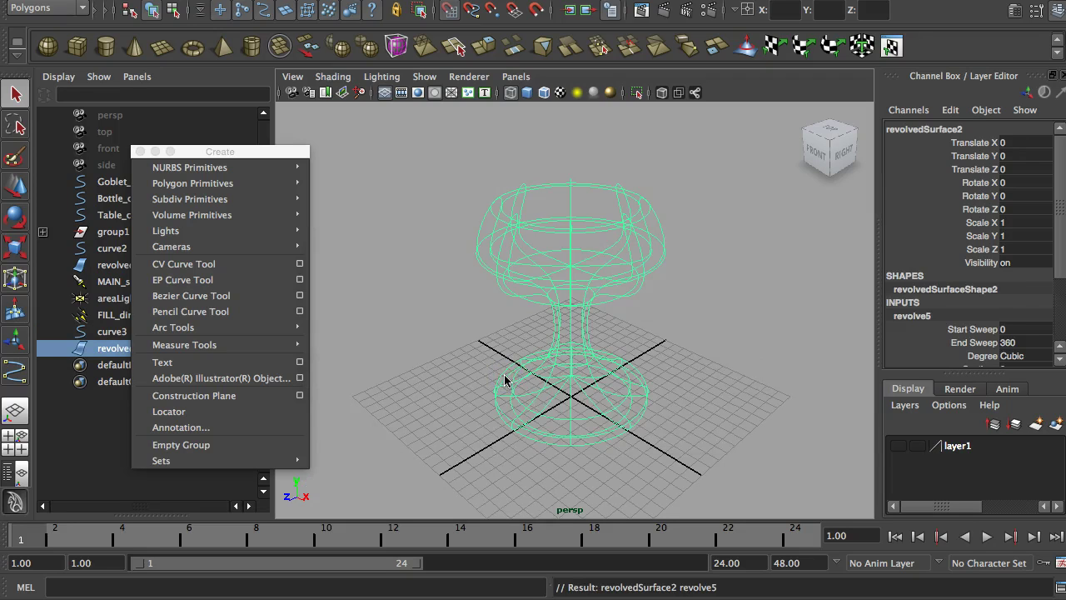
{"action": "key", "text": "5"}
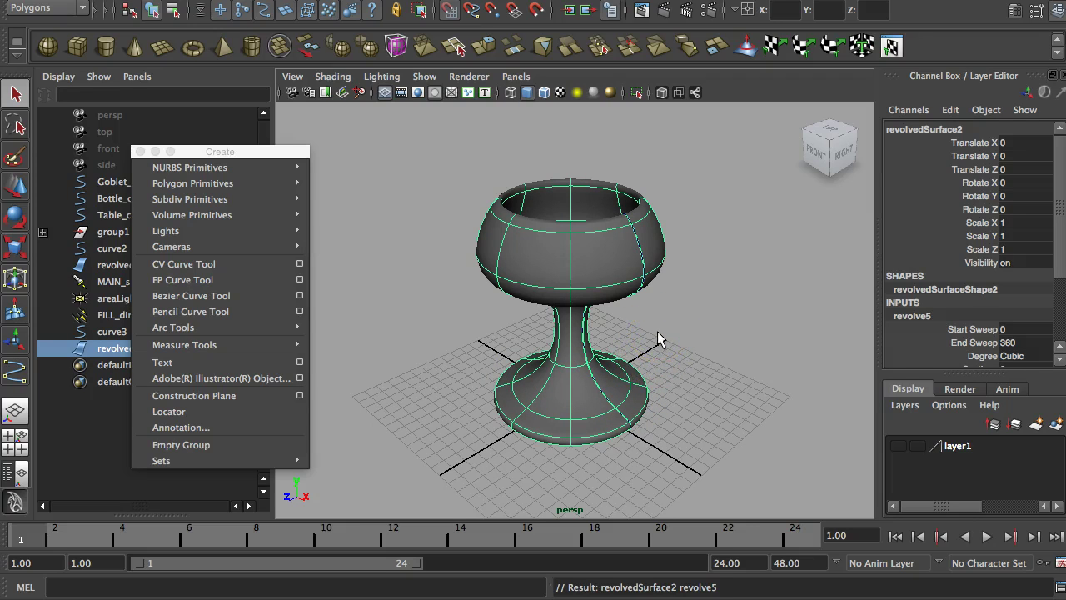
Switch from the perspective view to the front view of the revolved goblet
{"action": "key", "text": "space"}
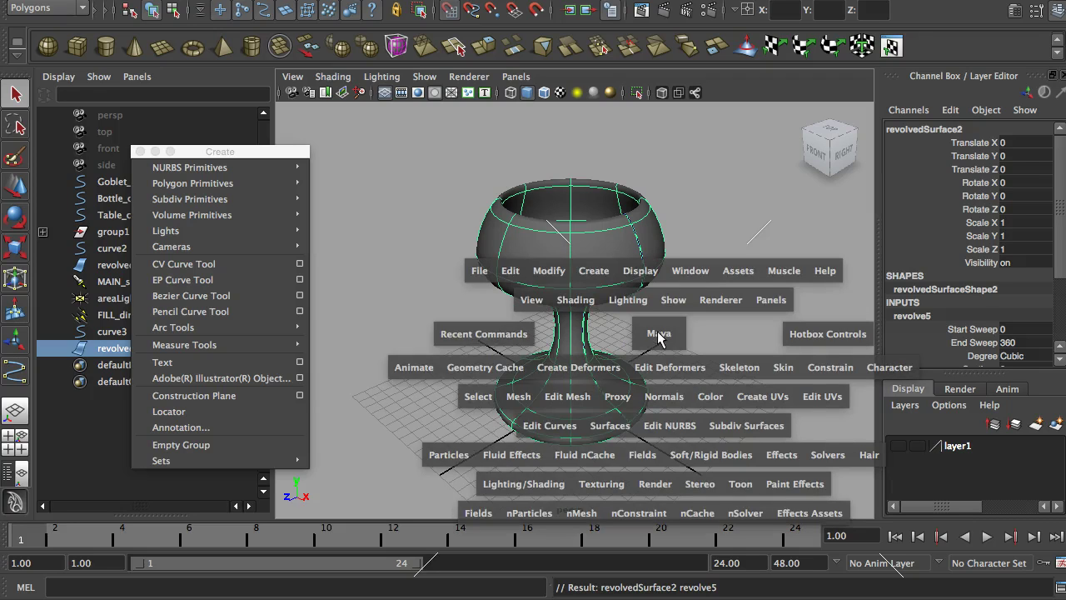
{"action": "left_click", "coordinate": [658, 335]}
{"action": "left_click_drag", "start_coordinate": [657, 335], "coordinate": [660, 374]}
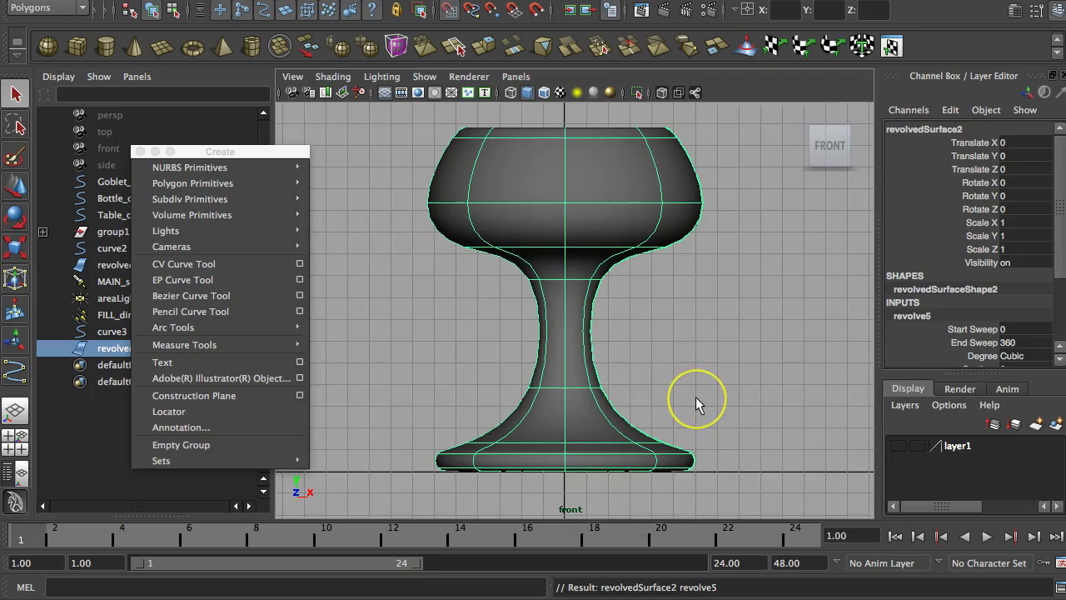
Display the revolved goblet in wireframe in the front view
{"action": "key", "text": "4"}
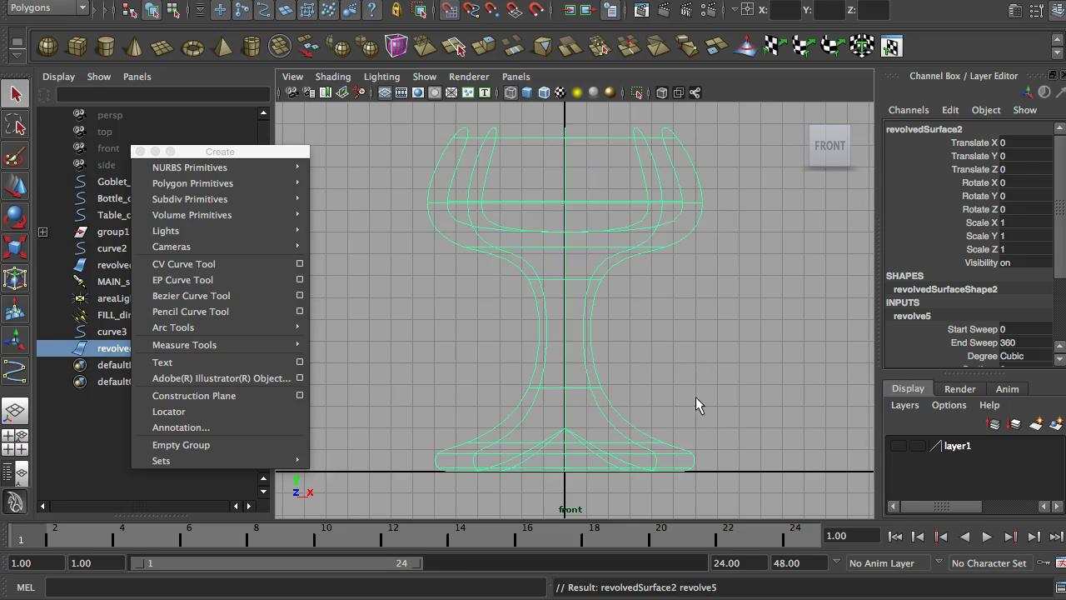
{"action": "right_click_drag", "start_coordinate": [742, 401], "coordinate": [483, 388], "text": "alt"}
{"action": "right_click_drag", "start_coordinate": [692, 380], "coordinate": [633, 367], "text": "alt"}
{"action": "middle_click_drag", "start_coordinate": [646, 360], "coordinate": [651, 430], "text": "alt"}
{"action": "right_click_drag", "start_coordinate": [706, 414], "coordinate": [647, 409], "text": "alt"}
{"action": "middle_click_drag", "start_coordinate": [679, 398], "coordinate": [666, 424], "text": "alt"}
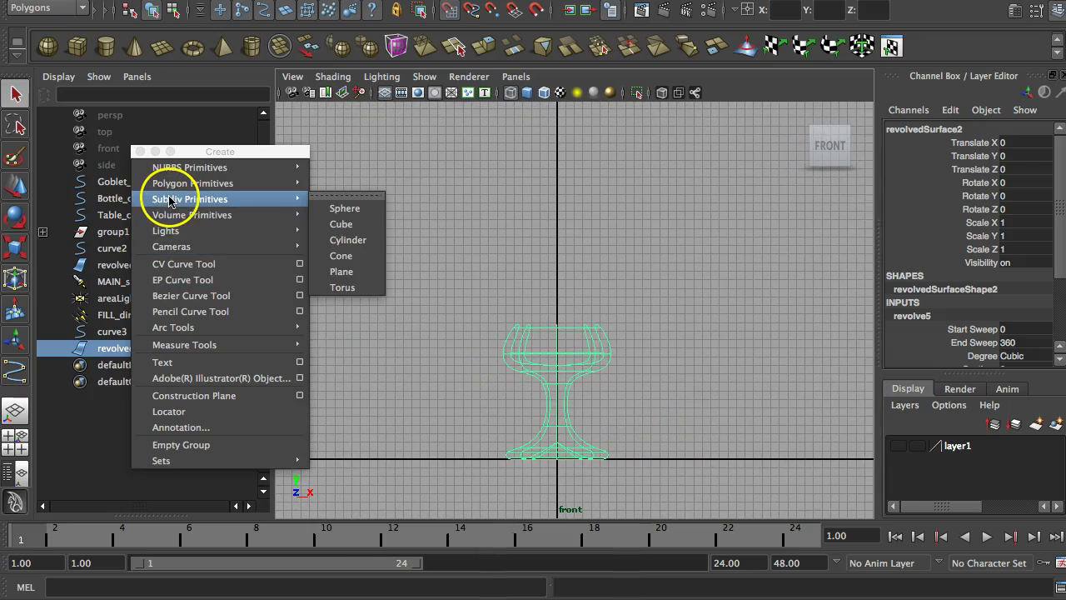
With grid snapping off, start a CV curve on the vertical axis and trace the bottle's inner wall up to its shoulder
{"action": "left_click", "coordinate": [184, 266]}
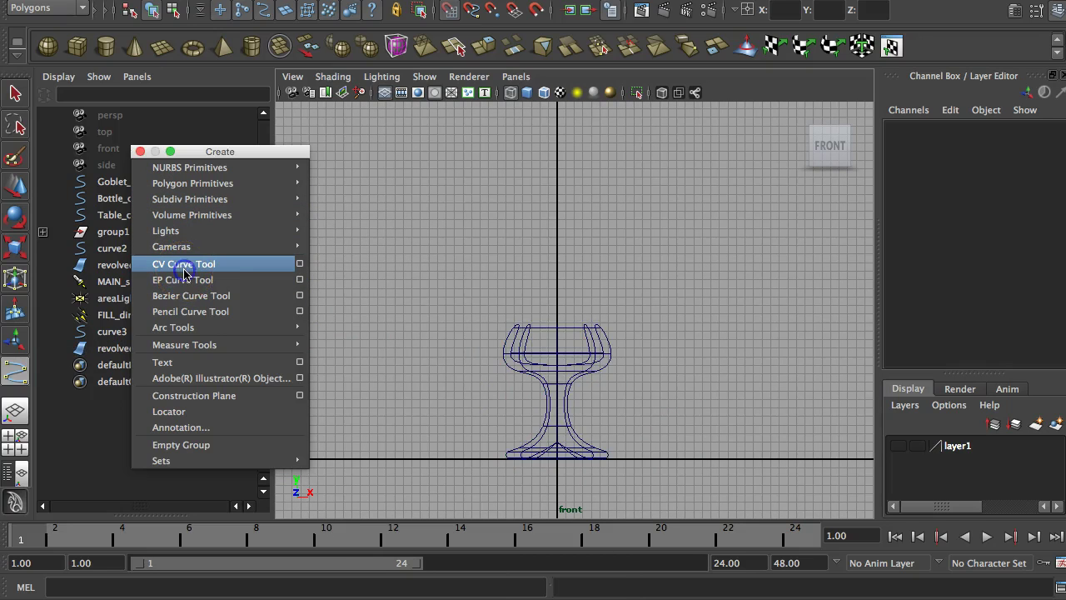
{"action": "left_click", "coordinate": [453, 17]}
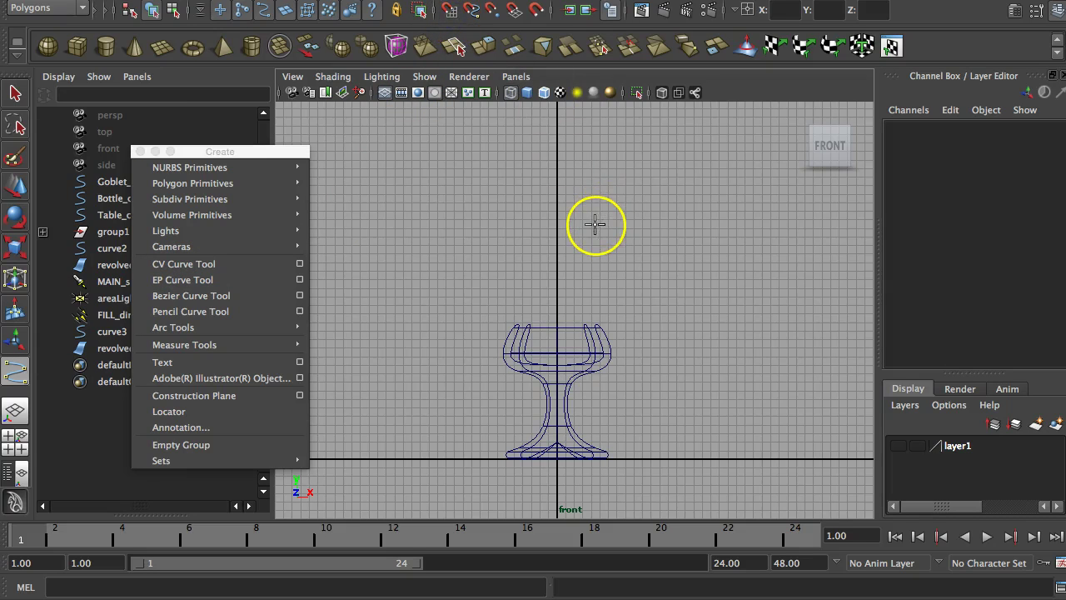
{"action": "left_click", "coordinate": [556, 433]}
{"action": "left_click_drag", "start_coordinate": [596, 461], "coordinate": [576, 433]}
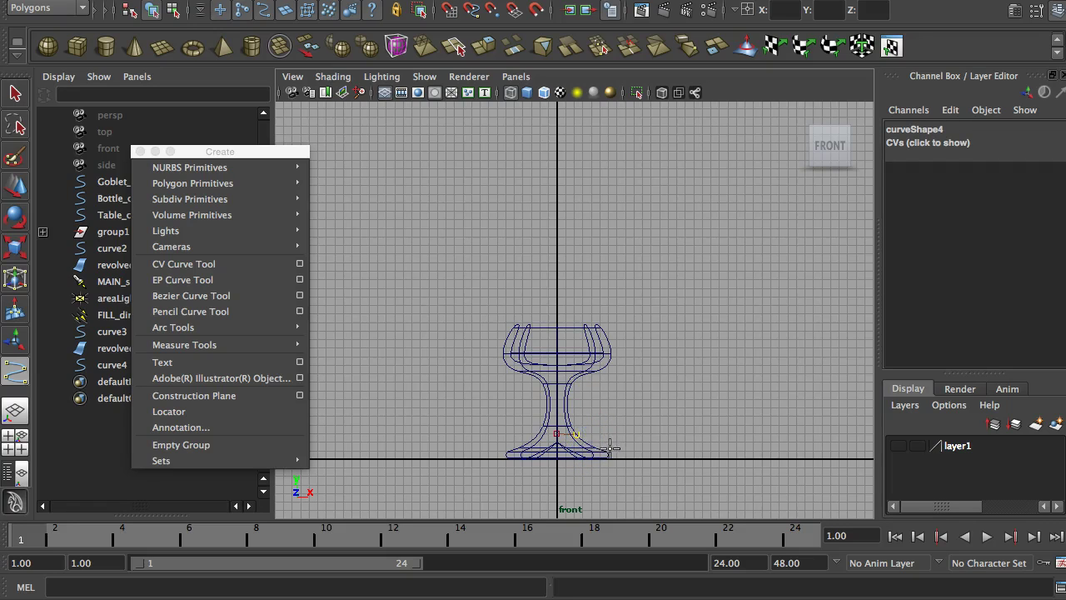
{"action": "left_click", "coordinate": [616, 349]}
{"action": "left_click", "coordinate": [599, 314]}
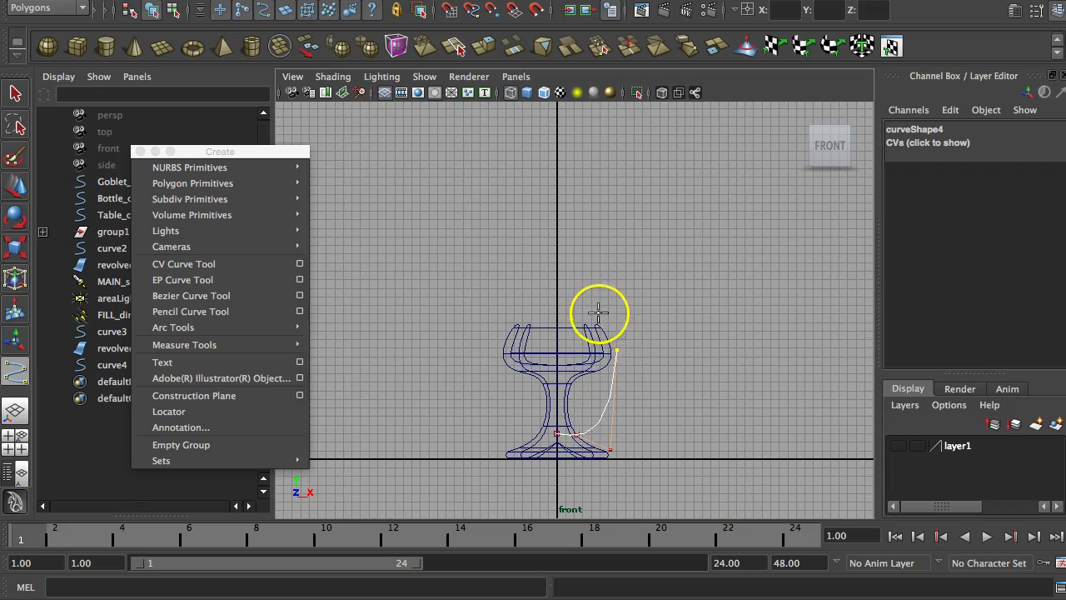
{"action": "left_click", "coordinate": [565, 290]}
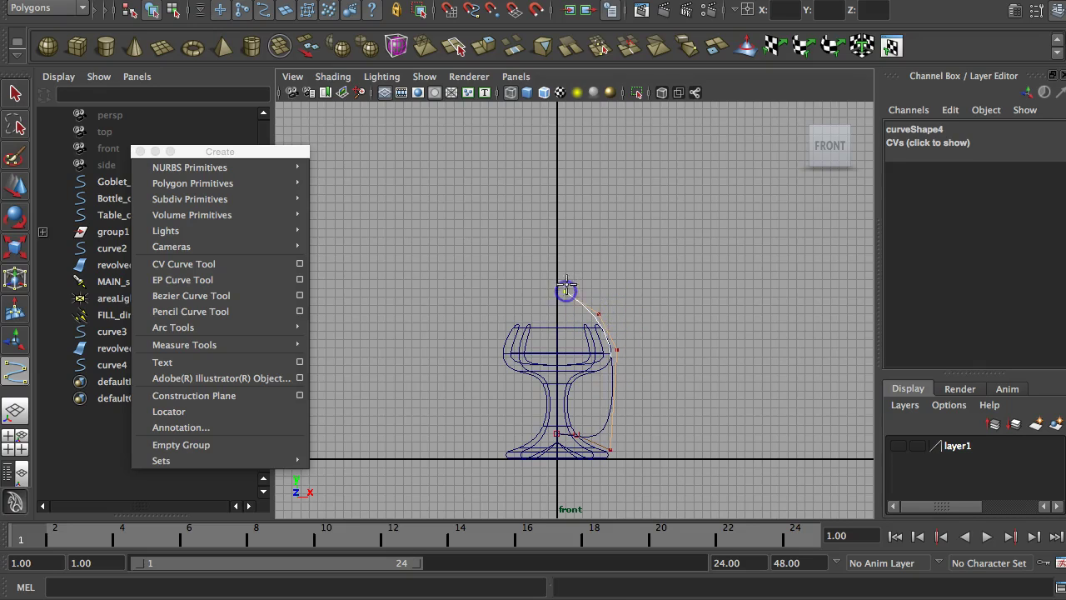
Continue the bottle curve up the narrow neck, around the lip and back down the neck's outer side
{"action": "left_click", "coordinate": [565, 243]}
{"action": "left_click", "coordinate": [567, 197]}
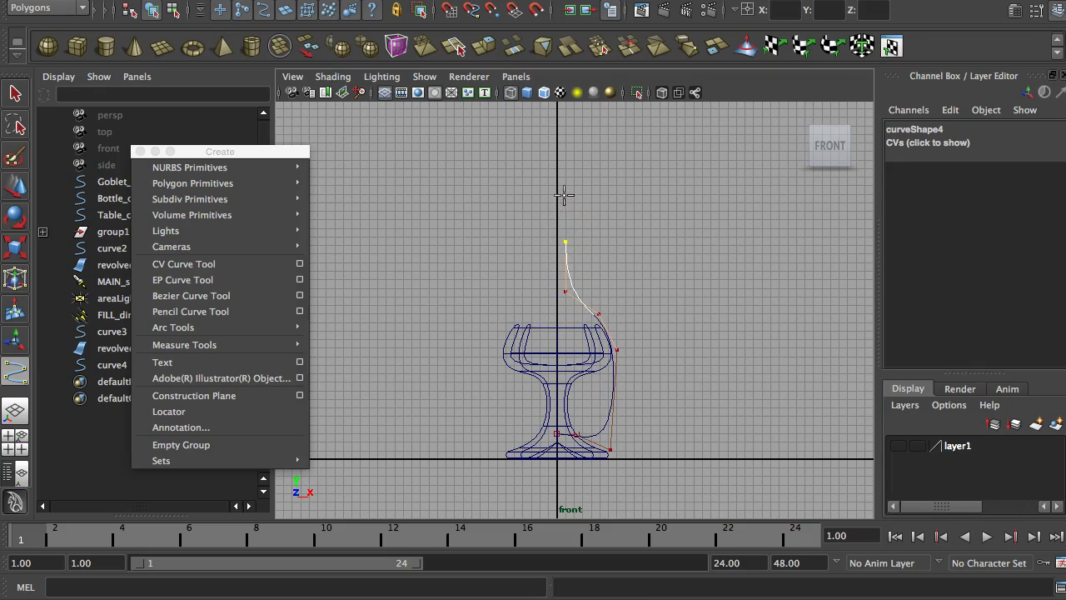
{"action": "left_click", "coordinate": [582, 204]}
{"action": "left_click", "coordinate": [576, 213]}
{"action": "left_click_drag", "start_coordinate": [574, 222], "coordinate": [578, 286]}
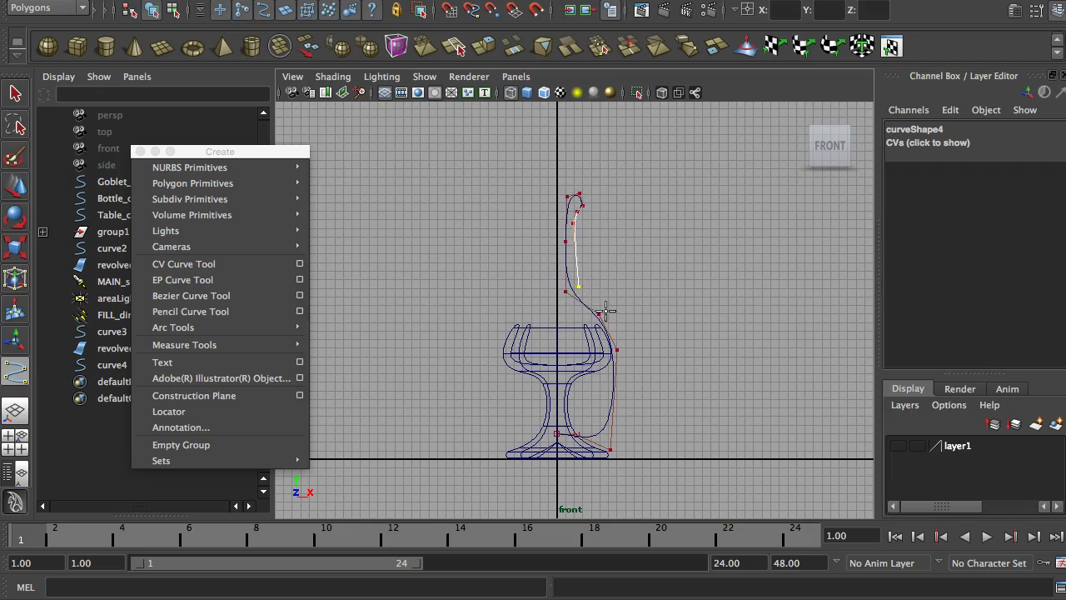
Trace the outer shoulder and wall down to the ground line, end the base grid-snapped on the vertical axis and complete the curve
{"action": "left_click", "coordinate": [606, 310]}
{"action": "left_click", "coordinate": [626, 348]}
{"action": "left_click", "coordinate": [638, 336]}
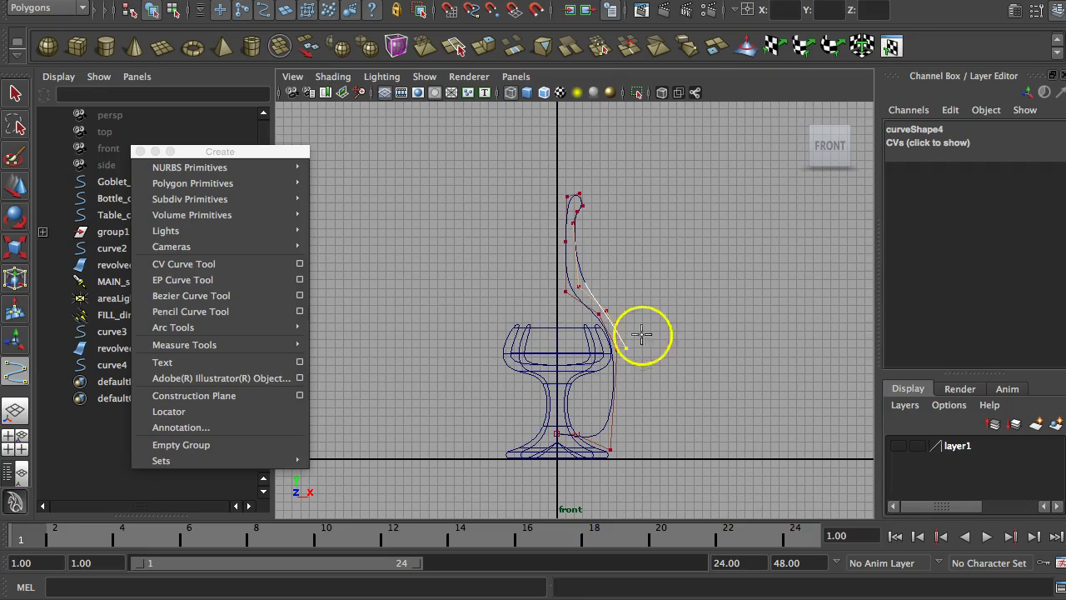
{"action": "left_click", "coordinate": [626, 459]}
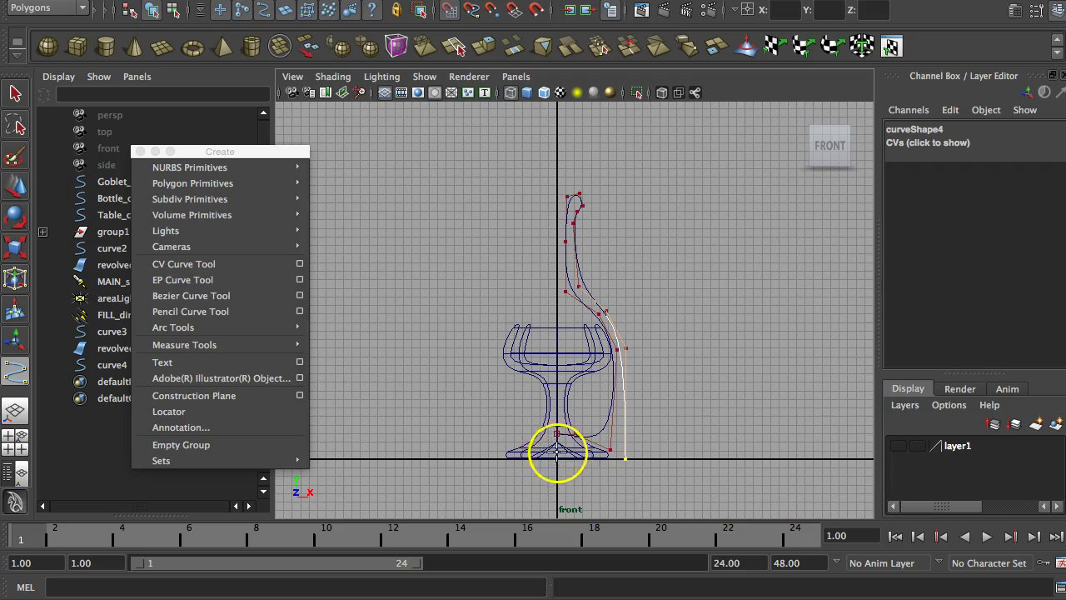
{"action": "left_click", "coordinate": [582, 459]}
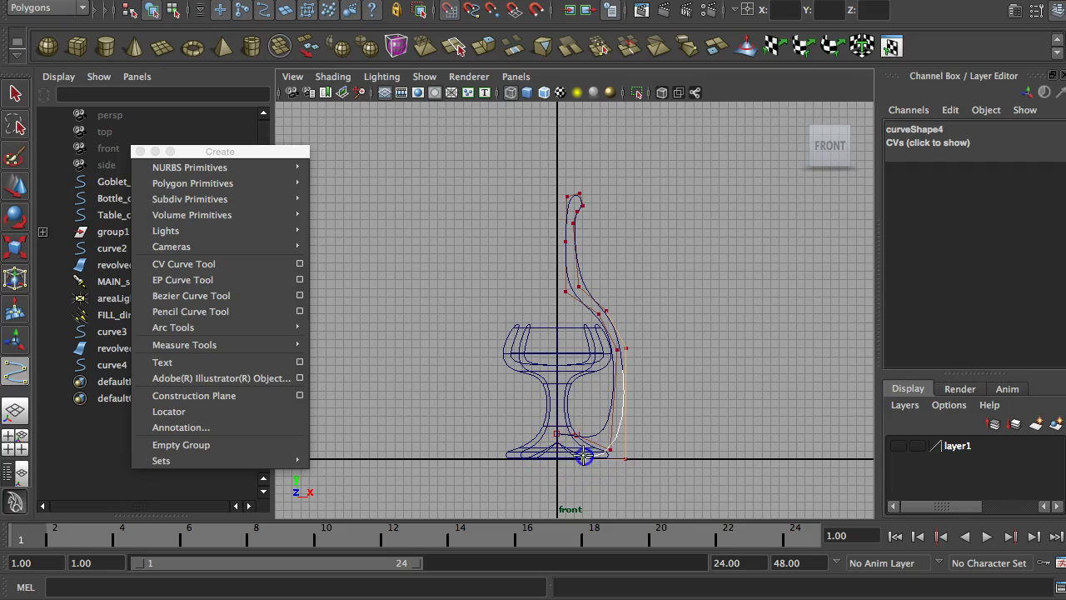
{"action": "left_click", "coordinate": [556, 446]}
{"action": "mouse_move", "coordinate": [560, 439]}
{"action": "middle_mouse_down"}
{"action": "mouse_move", "coordinate": [559, 427]}
{"action": "mouse_move", "coordinate": [561, 450]}
{"action": "middle_mouse_up"}
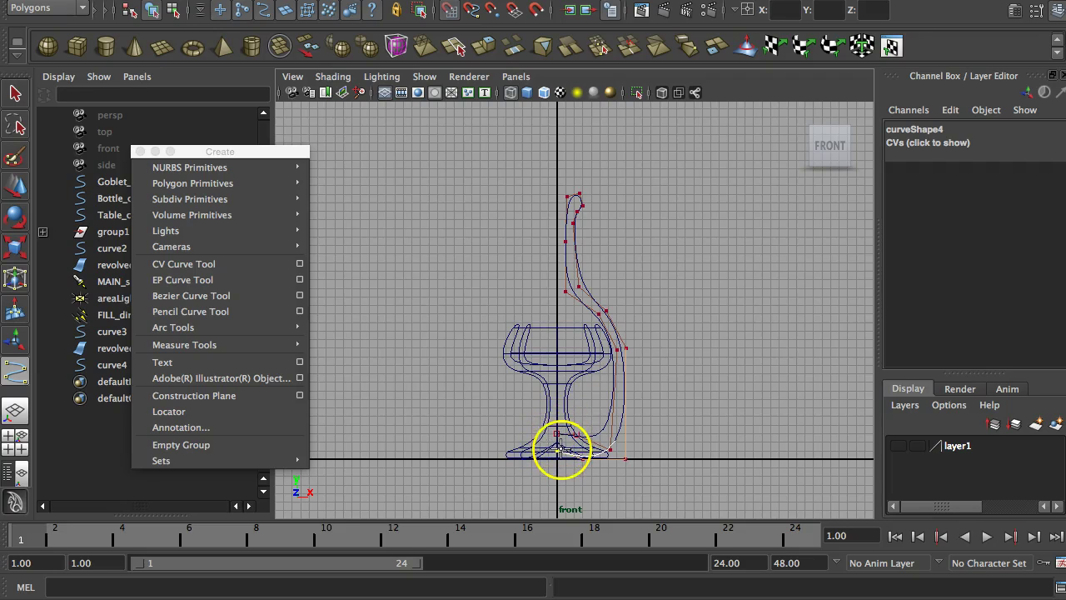
{"action": "key", "text": "Return"}
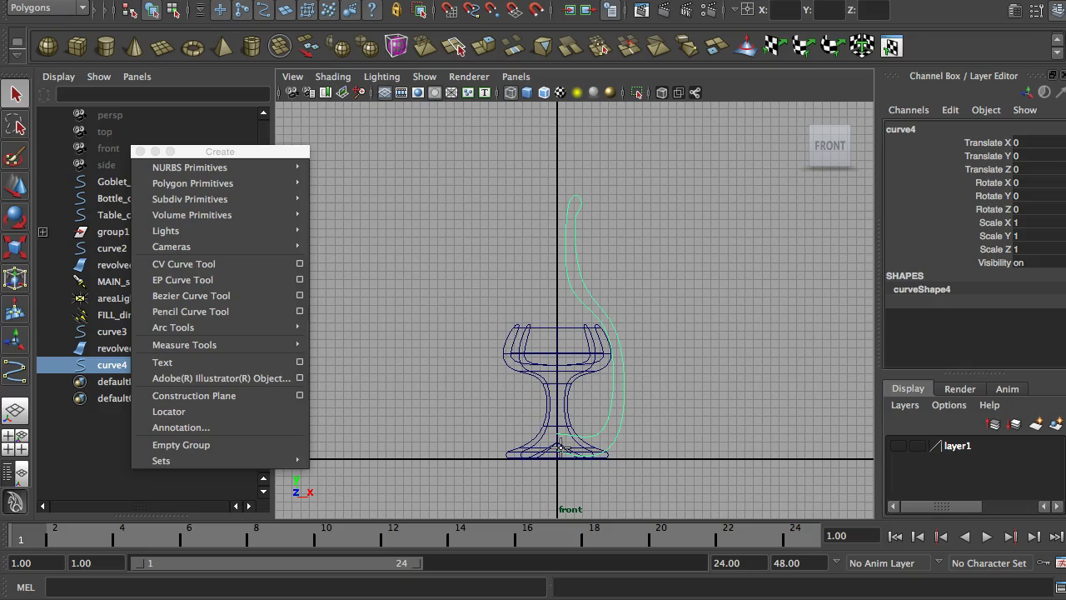
Show the bottle curve's control vertices and select those of the shoulder, neck and lip
{"action": "right_click", "coordinate": [597, 303]}
{"action": "right_click_drag", "start_coordinate": [596, 303], "coordinate": [526, 302]}
{"action": "left_click", "coordinate": [533, 202]}
{"action": "left_click", "coordinate": [620, 289]}
{"action": "left_click_drag", "start_coordinate": [619, 289], "coordinate": [647, 366]}
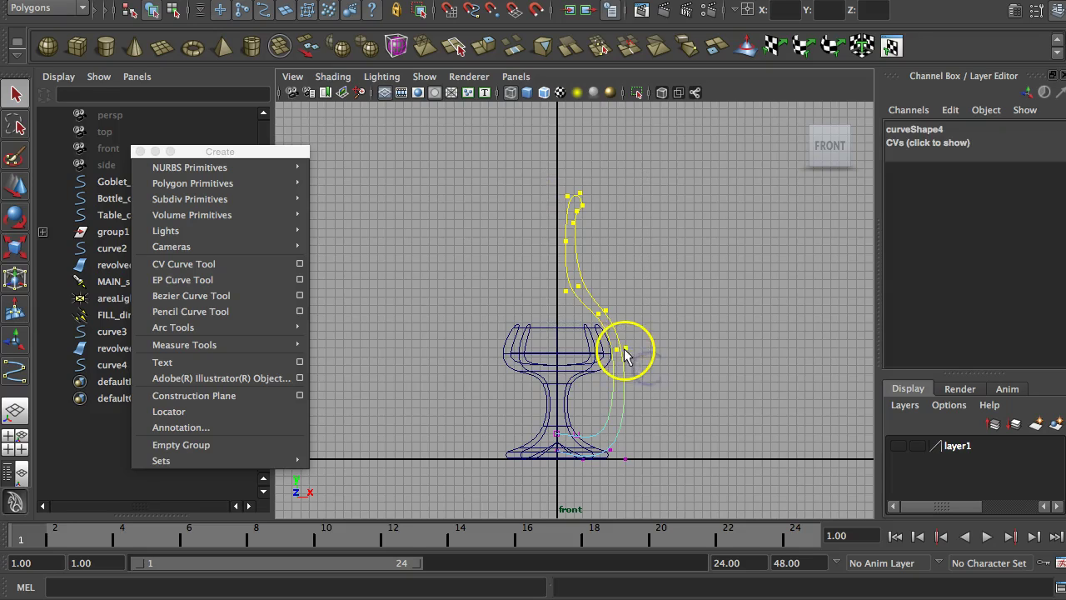
Turn off Soft Select in the Select Tool's settings and close the settings
{"action": "left_click", "coordinate": [195, 166]}
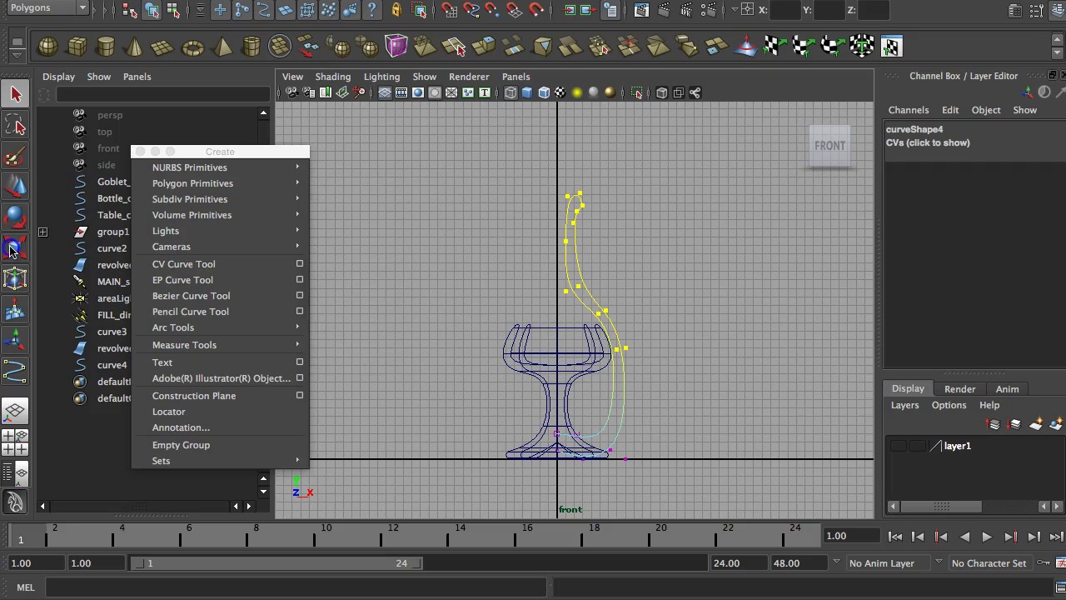
{"action": "left_click", "coordinate": [215, 154]}
{"action": "left_click_drag", "start_coordinate": [215, 154], "coordinate": [390, 149]}
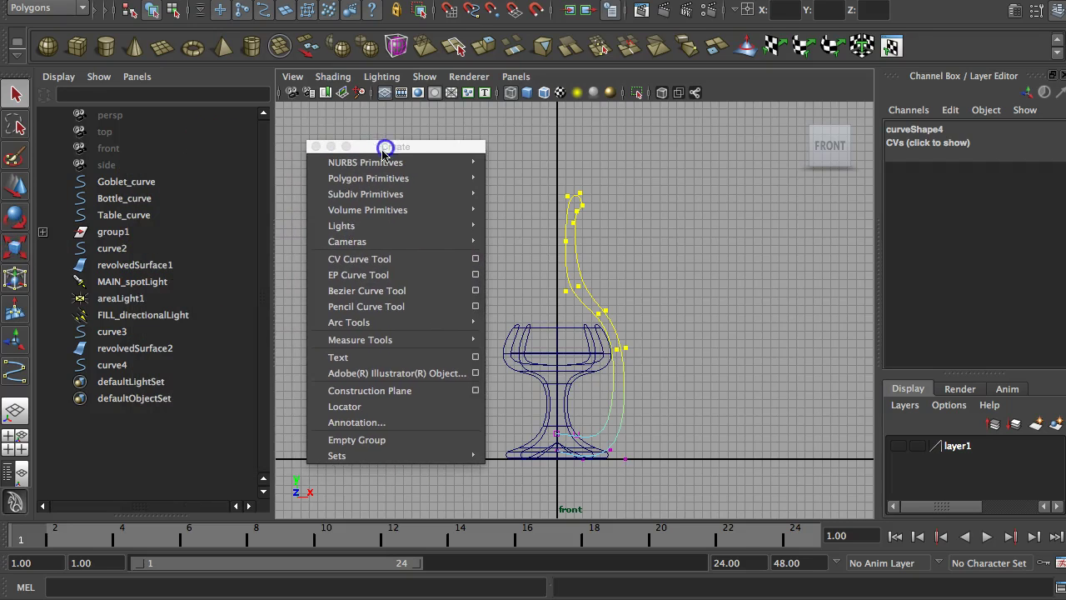
{"action": "left_click", "coordinate": [1037, 10]}
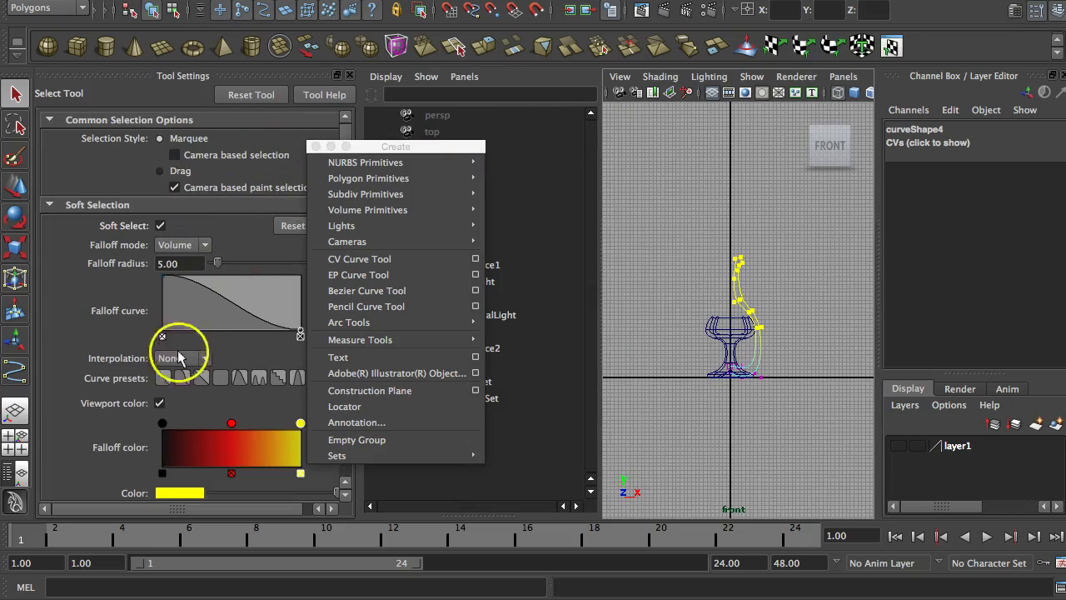
{"action": "left_click", "coordinate": [161, 226]}
{"action": "left_click", "coordinate": [428, 162]}
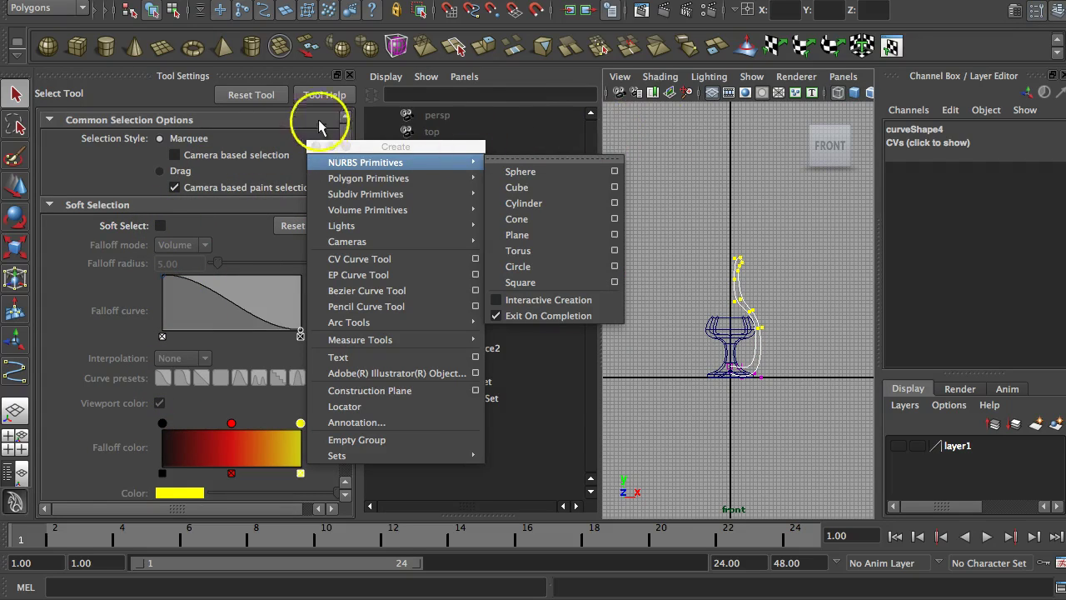
{"action": "left_click_drag", "start_coordinate": [403, 147], "coordinate": [254, 155]}
{"action": "left_click", "coordinate": [349, 75]}
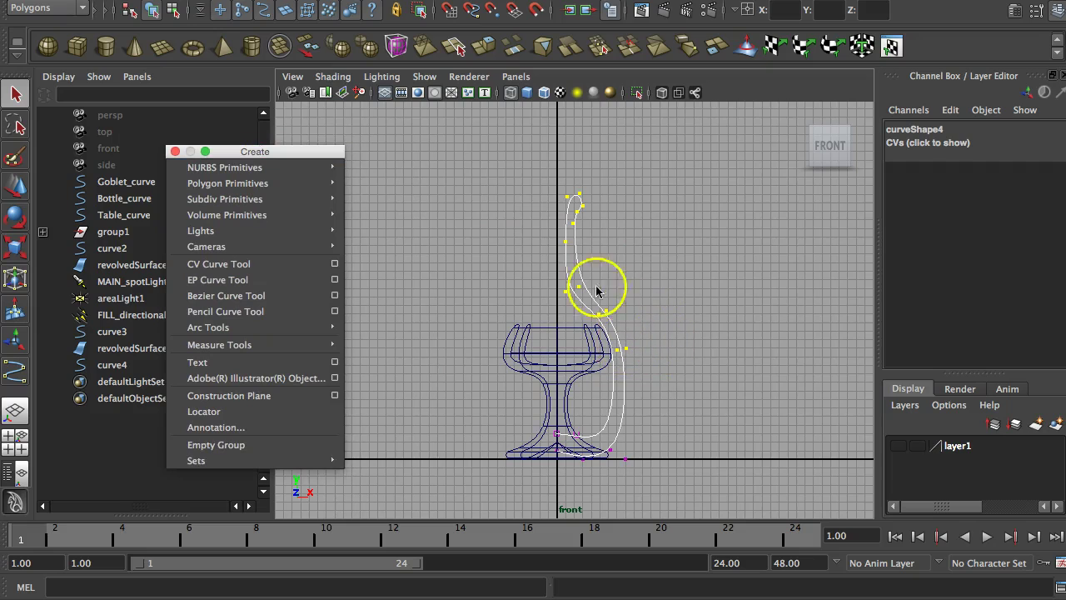
Raise the shoulder, neck and lip vertices by about 9 grid units to make the bottle profile taller
{"action": "left_click", "coordinate": [561, 210]}
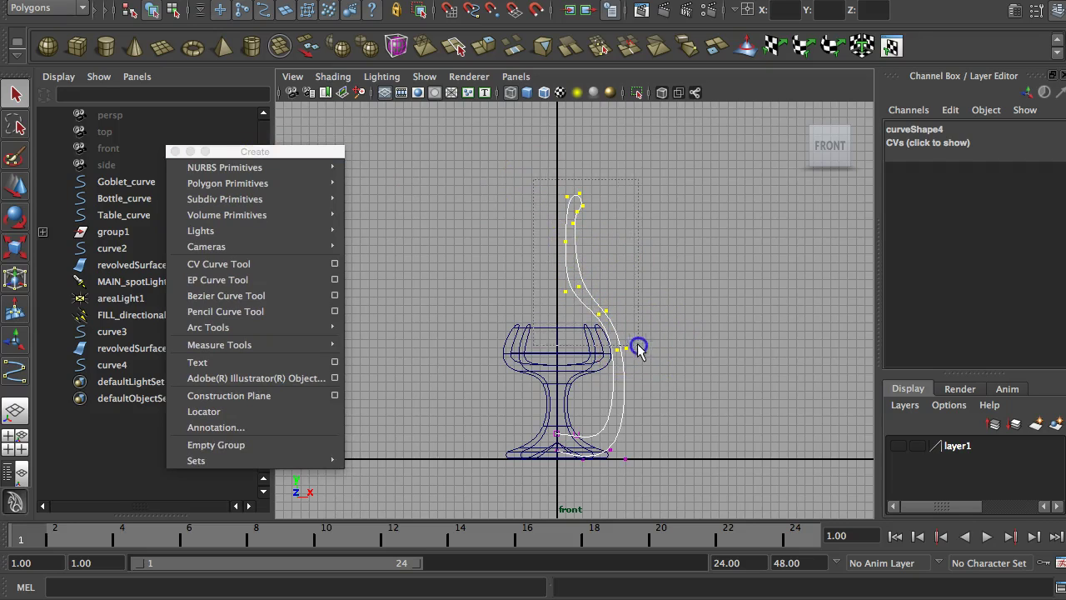
{"action": "key", "text": "w"}
{"action": "left_click_drag", "start_coordinate": [596, 222], "coordinate": [600, 143]}
Move the two lower shoulder vertices inward by about 2 grid units and the outer base vertices slightly inward to slim the bottle body
{"action": "left_click_drag", "start_coordinate": [641, 272], "coordinate": [572, 294]}
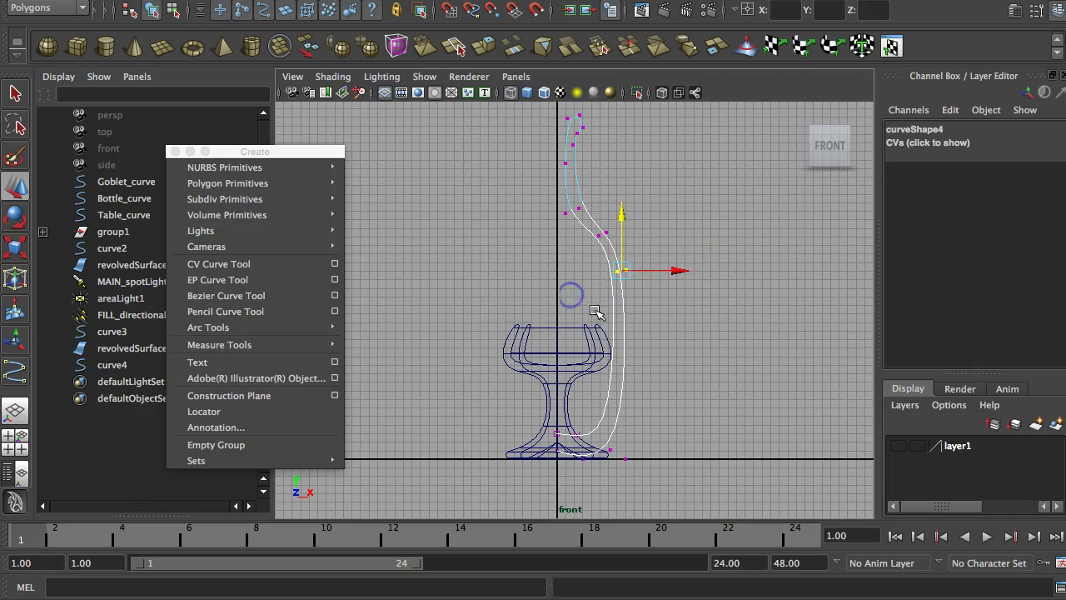
{"action": "left_click_drag", "start_coordinate": [681, 273], "coordinate": [666, 275]}
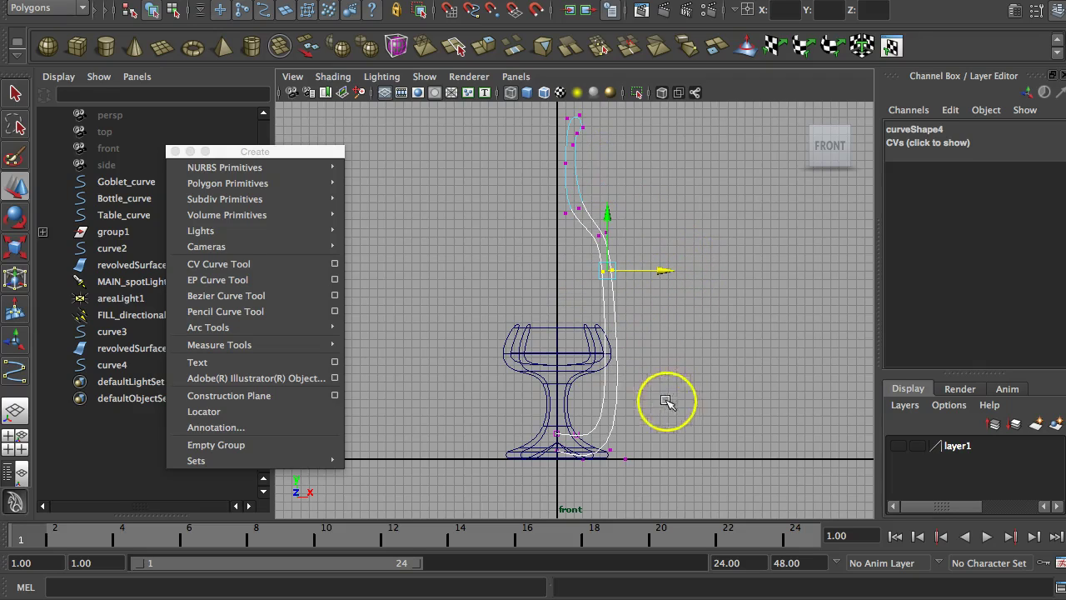
{"action": "left_click_drag", "start_coordinate": [702, 426], "coordinate": [607, 485]}
{"action": "left_click_drag", "start_coordinate": [675, 455], "coordinate": [675, 463]}
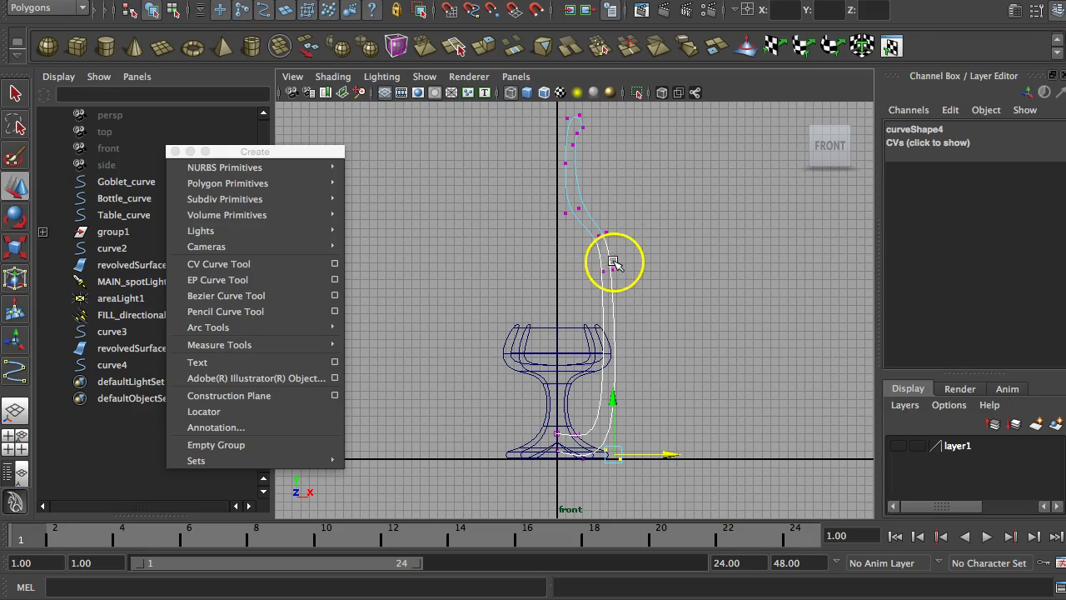
Return the bottle curve to object mode and revolve it into a surface
{"action": "right_click_drag", "start_coordinate": [610, 254], "coordinate": [631, 243]}
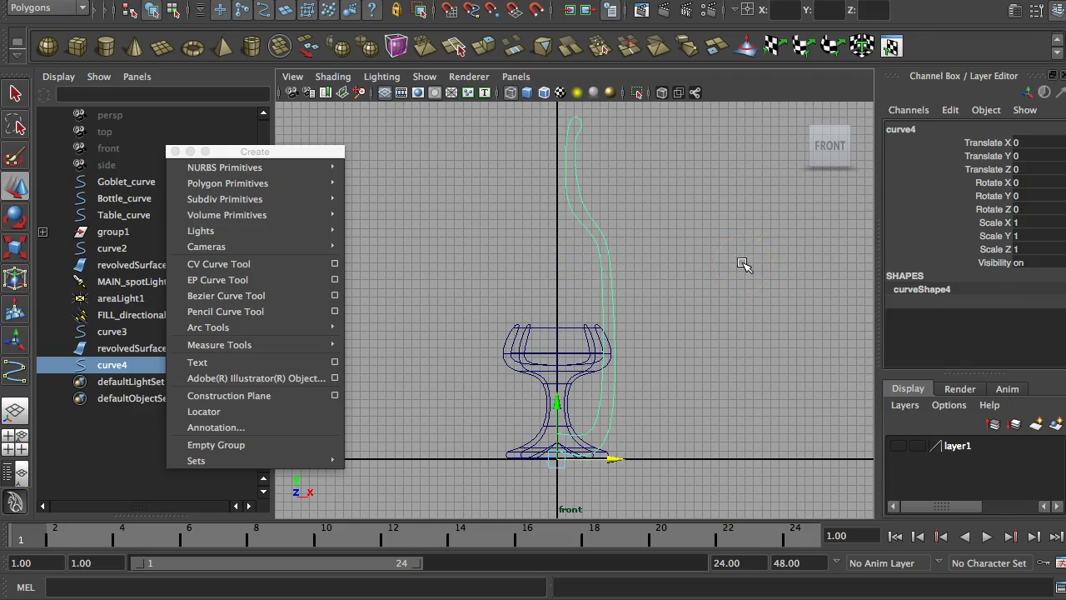
{"action": "key", "text": "space"}
{"action": "left_click_drag", "start_coordinate": [736, 306], "coordinate": [696, 357]}
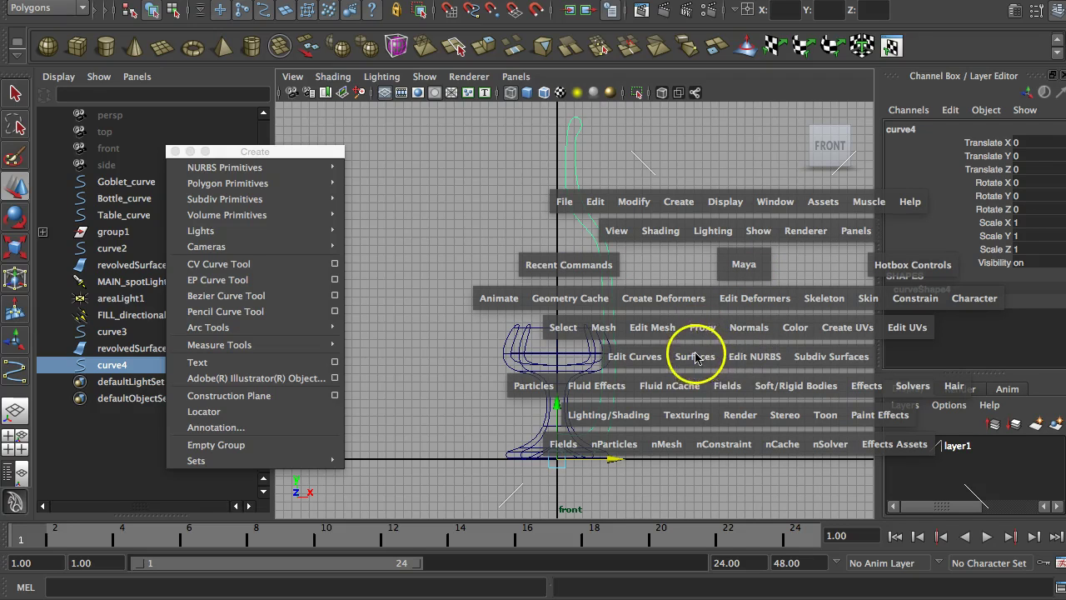
{"action": "left_click", "coordinate": [696, 356]}
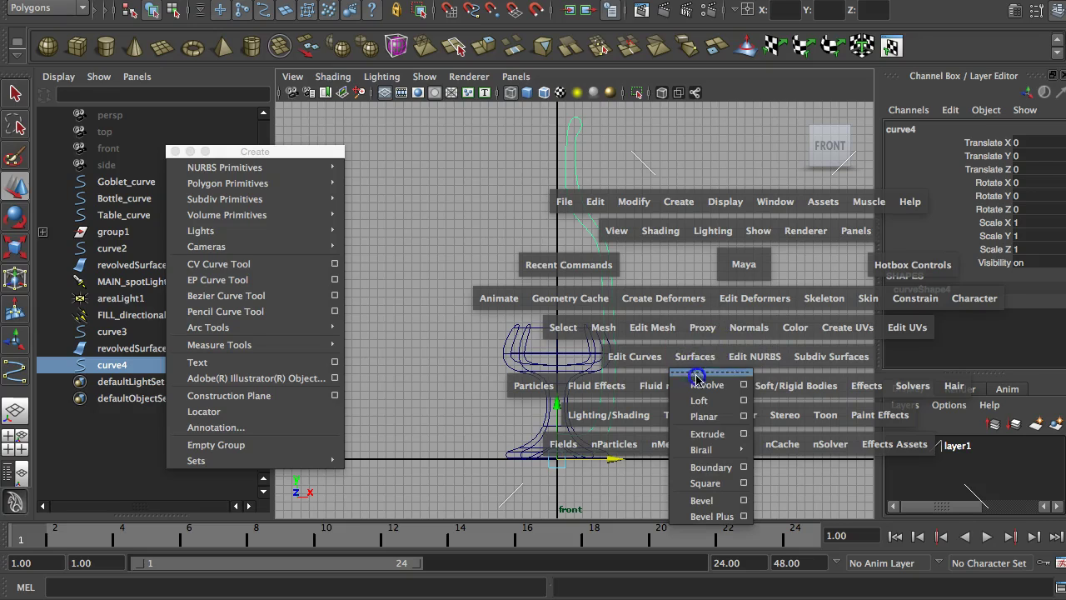
{"action": "left_click", "coordinate": [704, 385]}
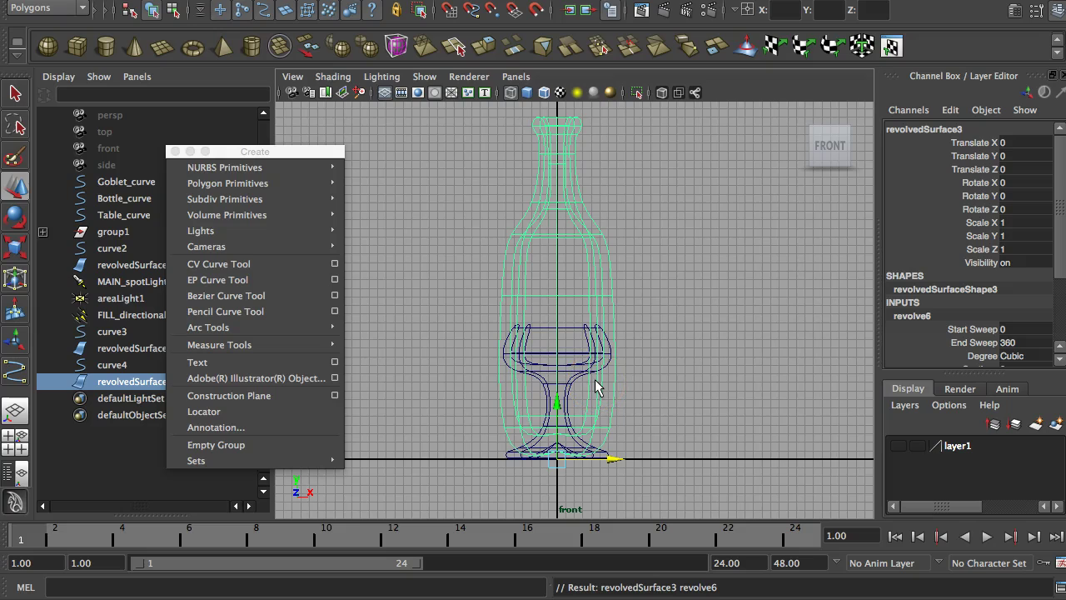
{"action": "mouse_move", "coordinate": [277, 158]}
{"action": "left_click_drag", "start_coordinate": [278, 153], "coordinate": [297, 155]}
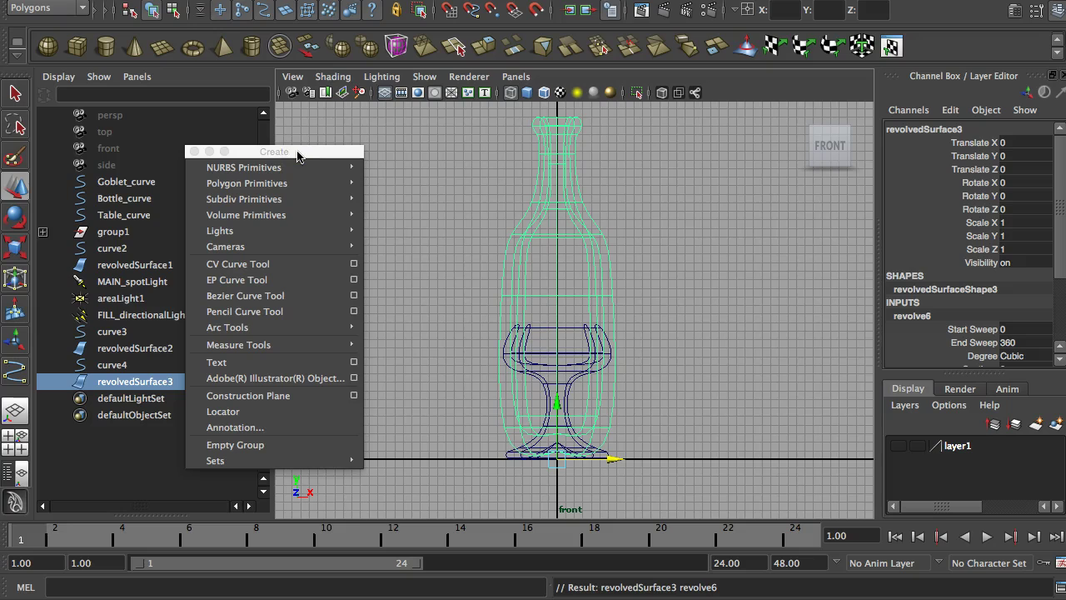
{"action": "left_click_drag", "start_coordinate": [297, 153], "coordinate": [278, 152]}
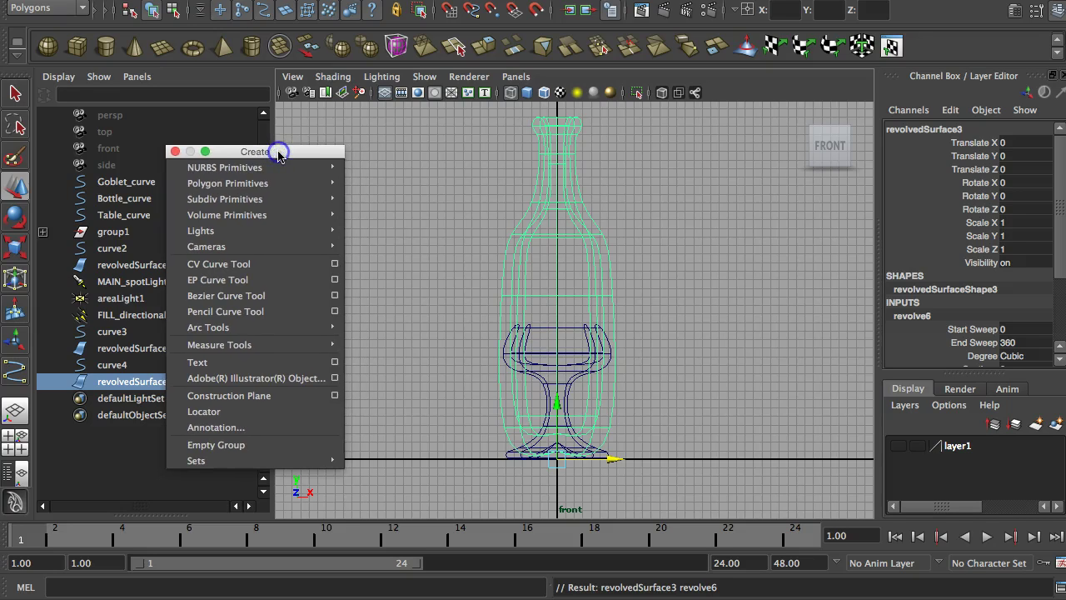
In the perspective view, move the bottle beside the goblet to Translate X 18.169 and display the models smooth shaded
{"action": "left_click", "coordinate": [15, 411]}
{"action": "right_click_drag", "start_coordinate": [783, 371], "coordinate": [605, 389], "text": "alt"}
{"action": "mouse_move", "coordinate": [495, 372]}
{"action": "left_mouse_down"}
{"action": "mouse_move", "coordinate": [602, 411]}
{"action": "mouse_move", "coordinate": [588, 414]}
{"action": "mouse_move", "coordinate": [594, 424]}
{"action": "mouse_move", "coordinate": [580, 440]}
{"action": "mouse_move", "coordinate": [591, 424]}
{"action": "mouse_move", "coordinate": [656, 427]}
{"action": "mouse_move", "coordinate": [697, 400]}
{"action": "mouse_move", "coordinate": [707, 414]}
{"action": "mouse_move", "coordinate": [690, 408]}
{"action": "left_mouse_up"}
{"action": "key", "text": "5"}
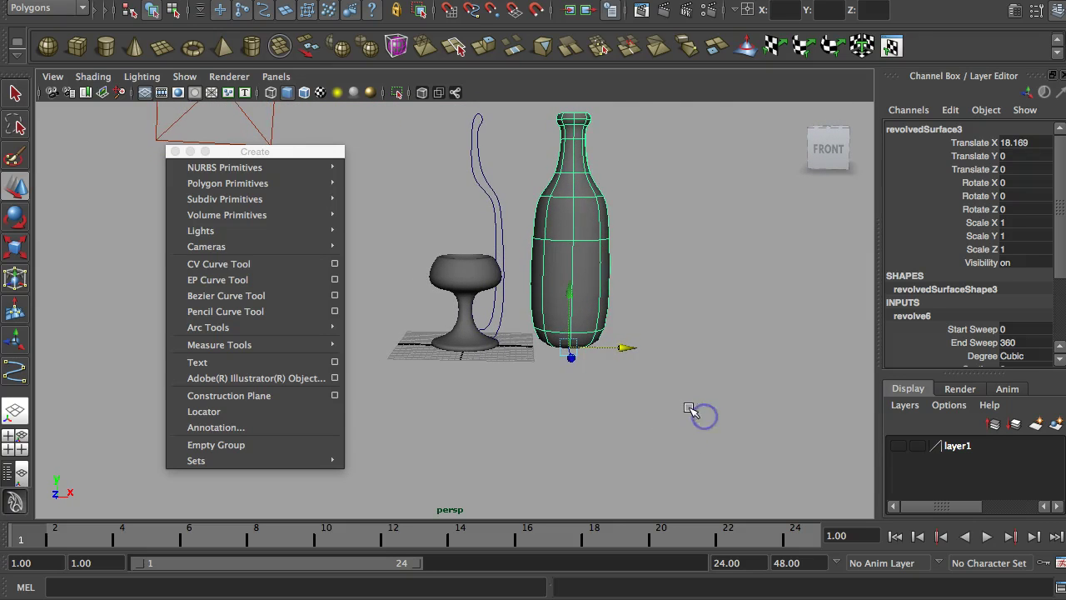
{"action": "middle_click_drag", "start_coordinate": [689, 408], "coordinate": [692, 438], "text": "alt"}
{"action": "left_click_drag", "start_coordinate": [666, 430], "coordinate": [658, 431], "text": "alt"}
{"action": "middle_click_drag", "start_coordinate": [659, 422], "coordinate": [697, 434], "text": "alt"}
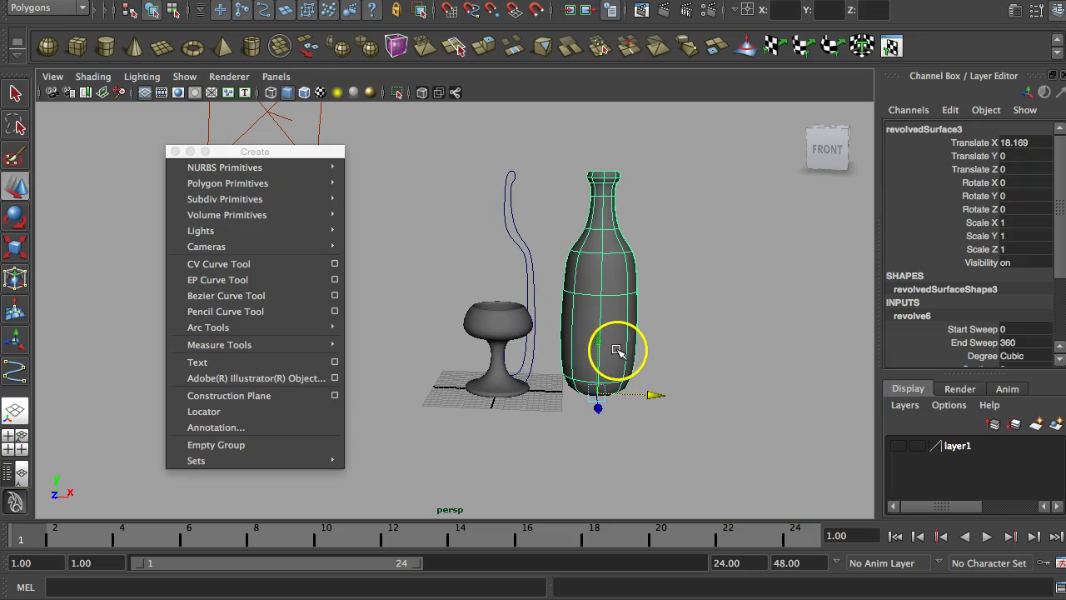
Switch from the perspective view to the front view of the bottle and goblet
{"action": "key", "text": "space"}
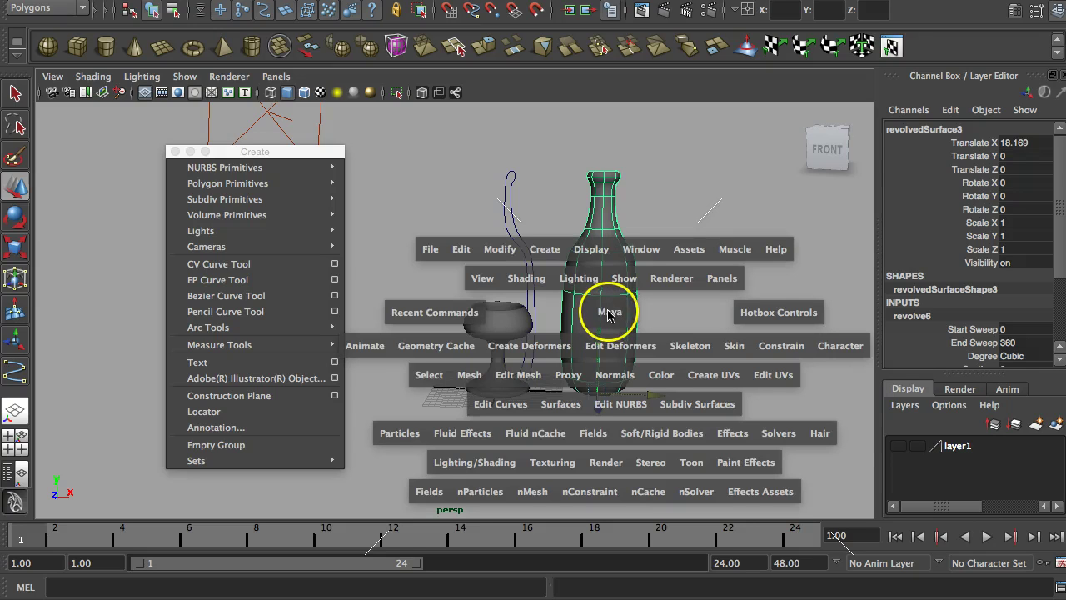
{"action": "left_click_drag", "start_coordinate": [608, 313], "coordinate": [609, 351]}
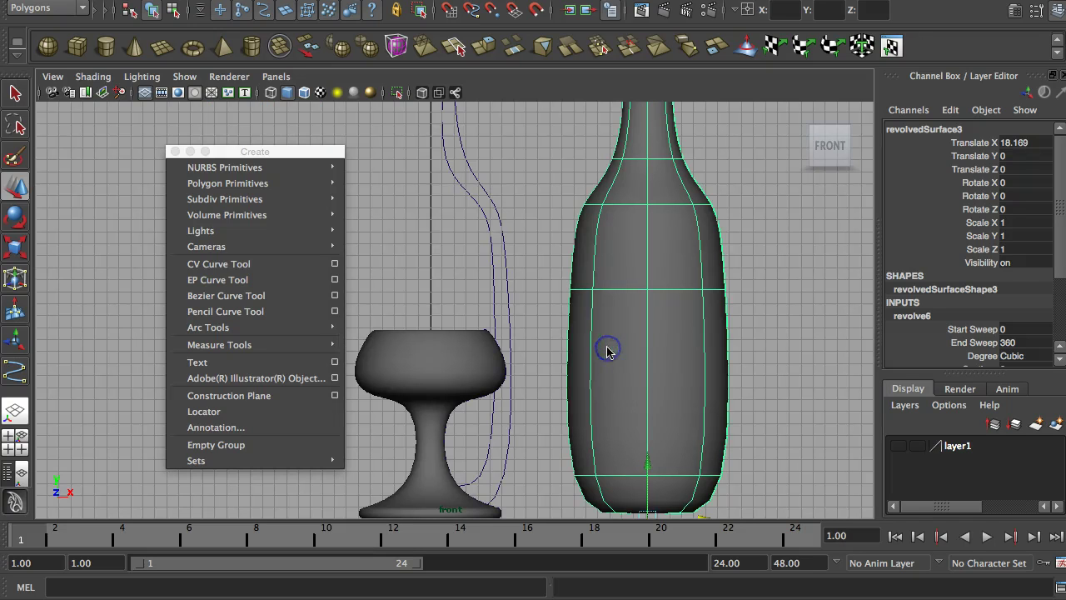
{"action": "scroll", "coordinate": [608, 350], "scroll_direction": "up", "scroll_amount": 5}
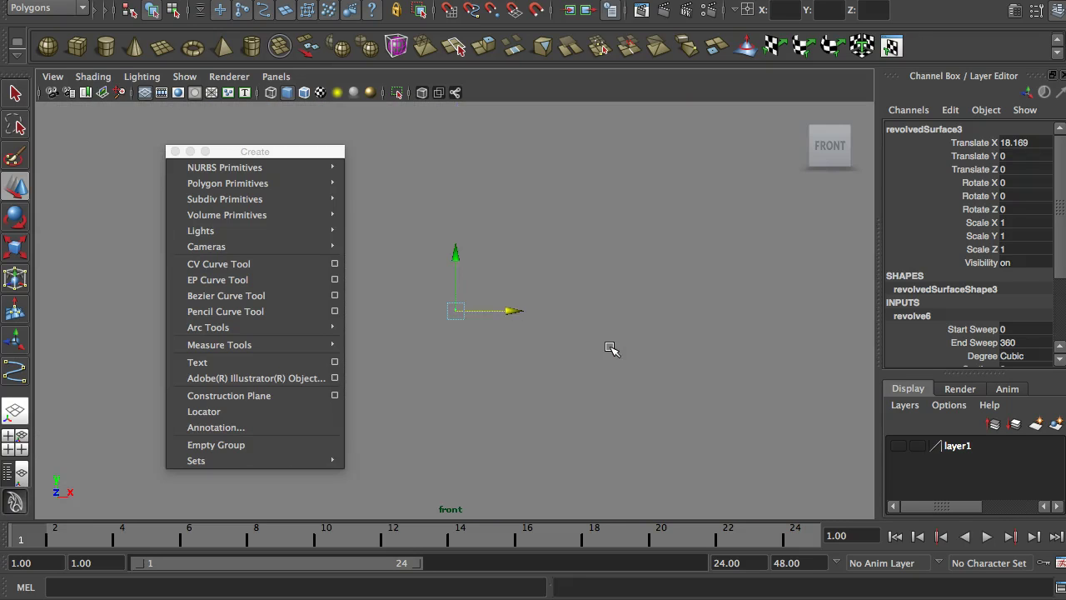
With the CV Curve Tool, draw the tabletop's upper profile from the centre axis above the bottle outward, and turn it around a thin rim
{"action": "scroll", "coordinate": [608, 350], "scroll_direction": "down", "scroll_amount": 2}
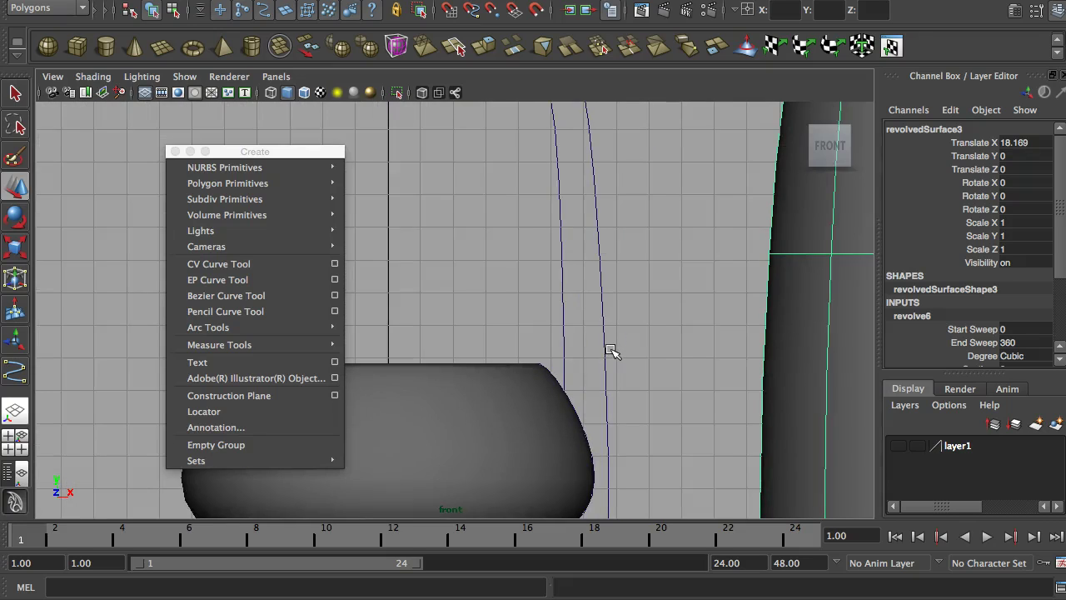
{"action": "scroll", "coordinate": [610, 351], "scroll_direction": "down", "scroll_amount": 6}
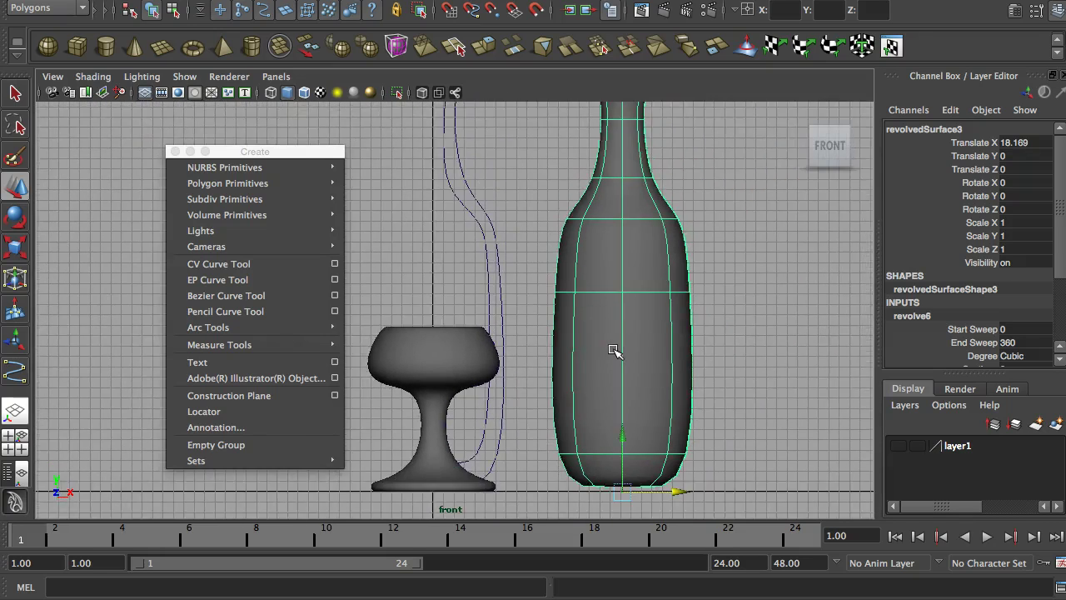
{"action": "scroll", "coordinate": [613, 351], "scroll_direction": "down", "scroll_amount": 3}
{"action": "scroll", "coordinate": [627, 350], "scroll_direction": "down", "scroll_amount": 1}
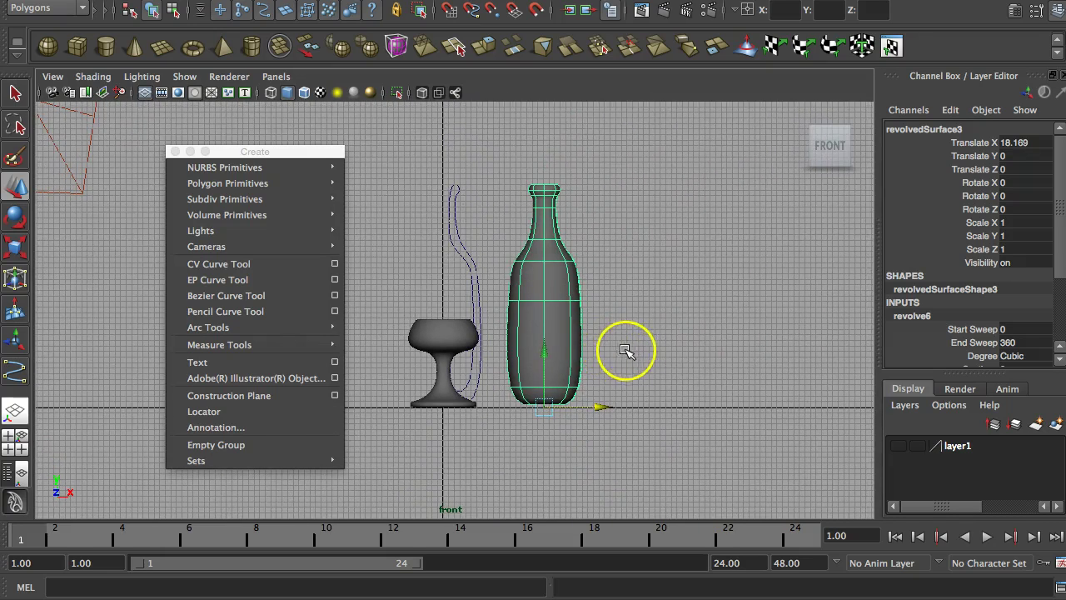
{"action": "scroll", "coordinate": [623, 350], "scroll_direction": "down", "scroll_amount": 5}
{"action": "scroll", "coordinate": [568, 354], "scroll_direction": "down", "scroll_amount": 1}
{"action": "middle_click_drag", "start_coordinate": [561, 351], "coordinate": [585, 517], "text": "alt"}
{"action": "scroll", "coordinate": [577, 348], "scroll_direction": "down", "scroll_amount": 1}
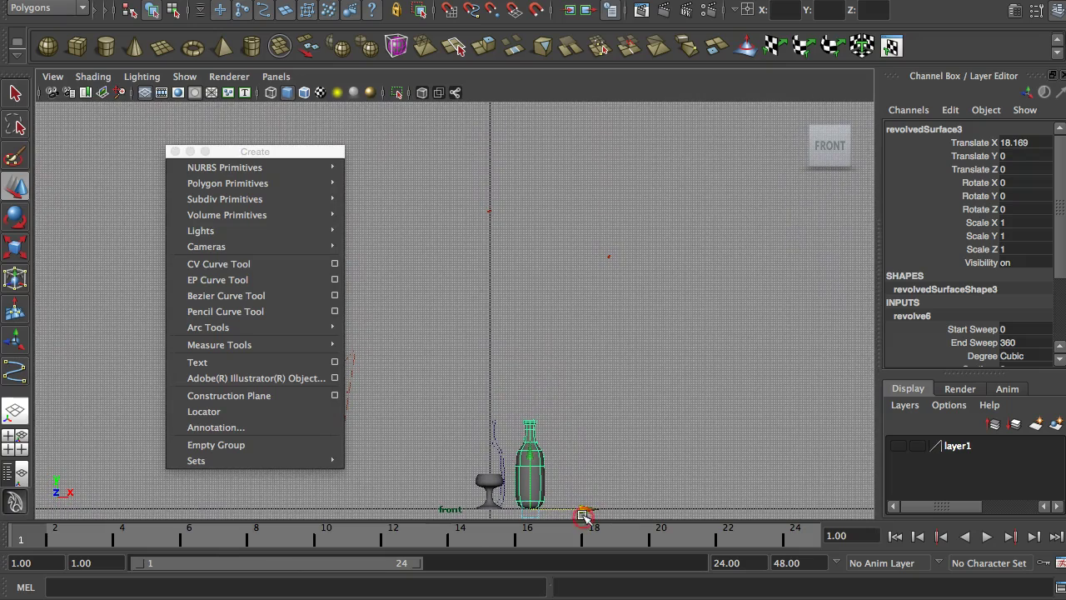
{"action": "mouse_move", "coordinate": [305, 241]}
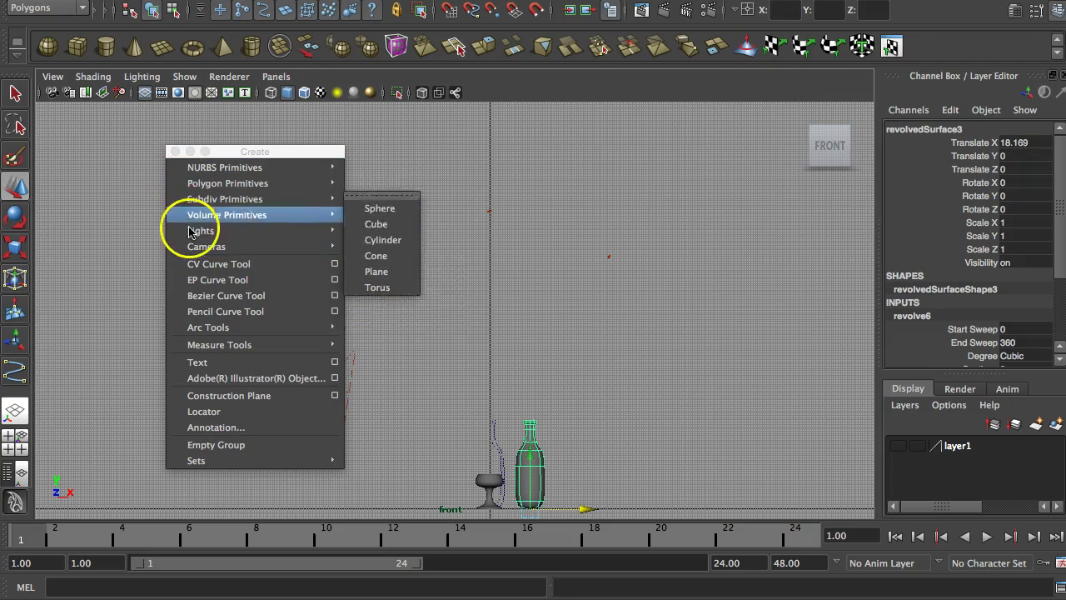
{"action": "left_click", "coordinate": [220, 264]}
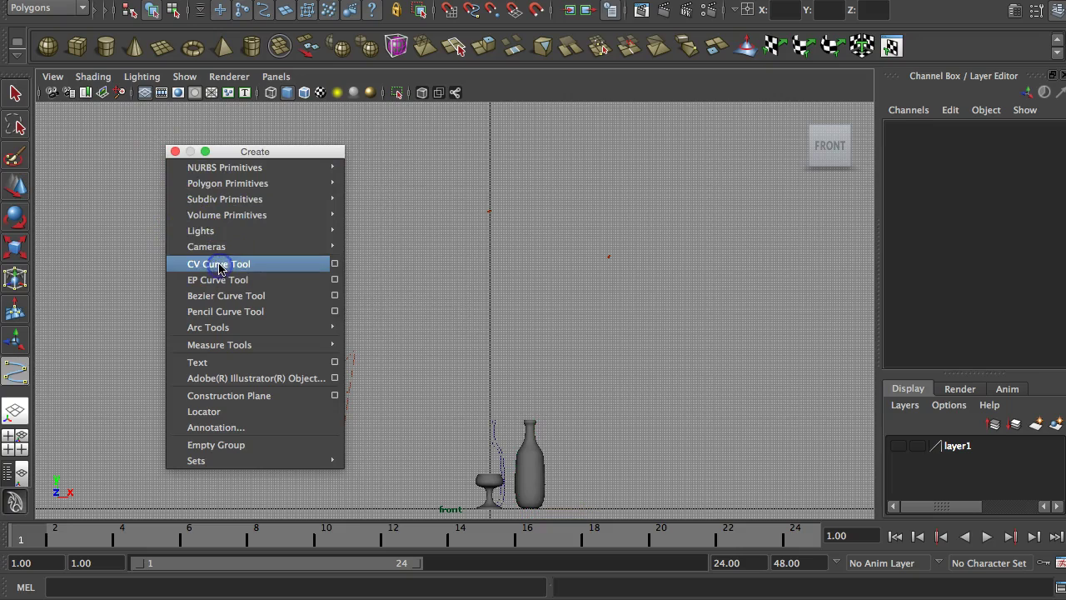
{"action": "left_click", "coordinate": [490, 340]}
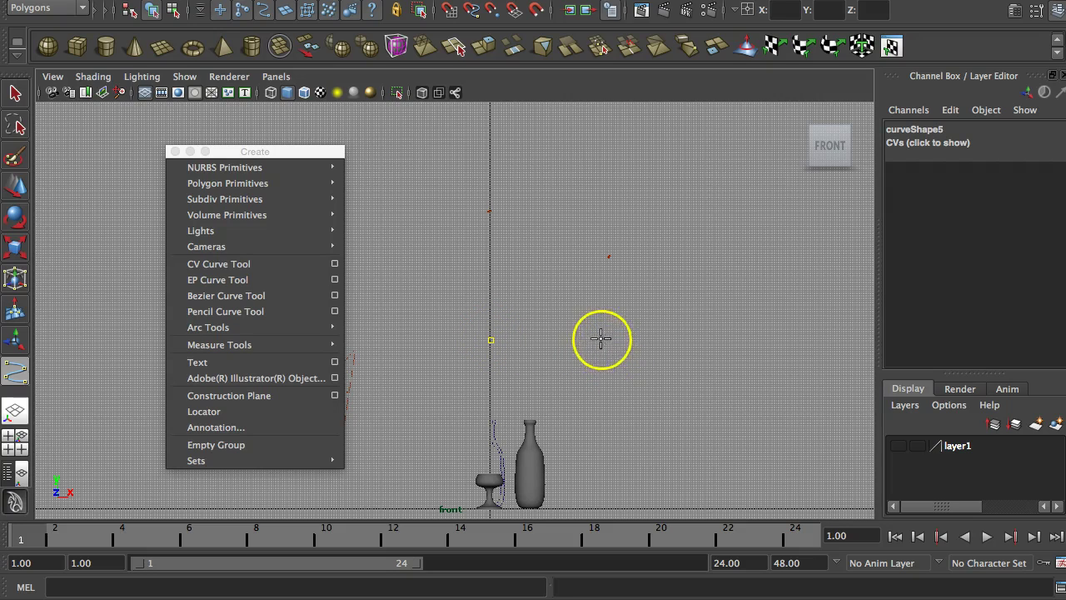
{"action": "left_click", "coordinate": [704, 343]}
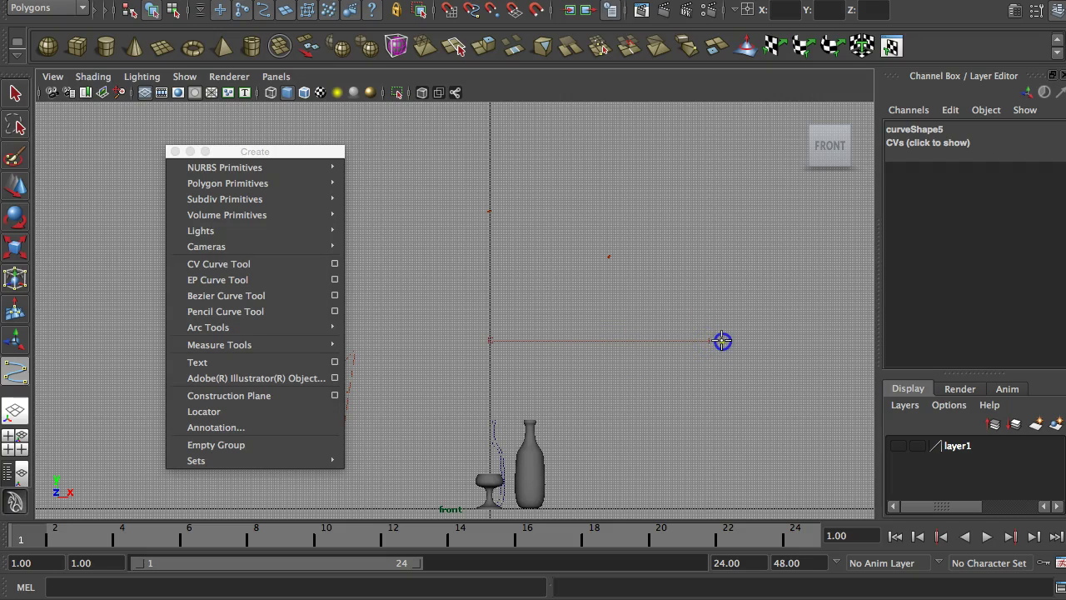
{"action": "left_click", "coordinate": [723, 347]}
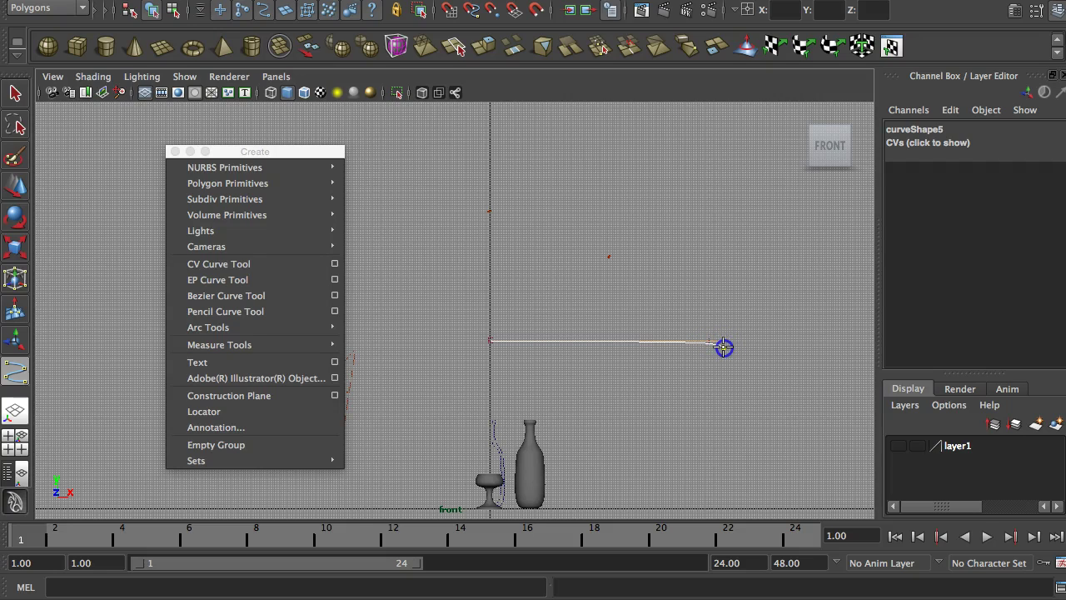
{"action": "left_click", "coordinate": [707, 344]}
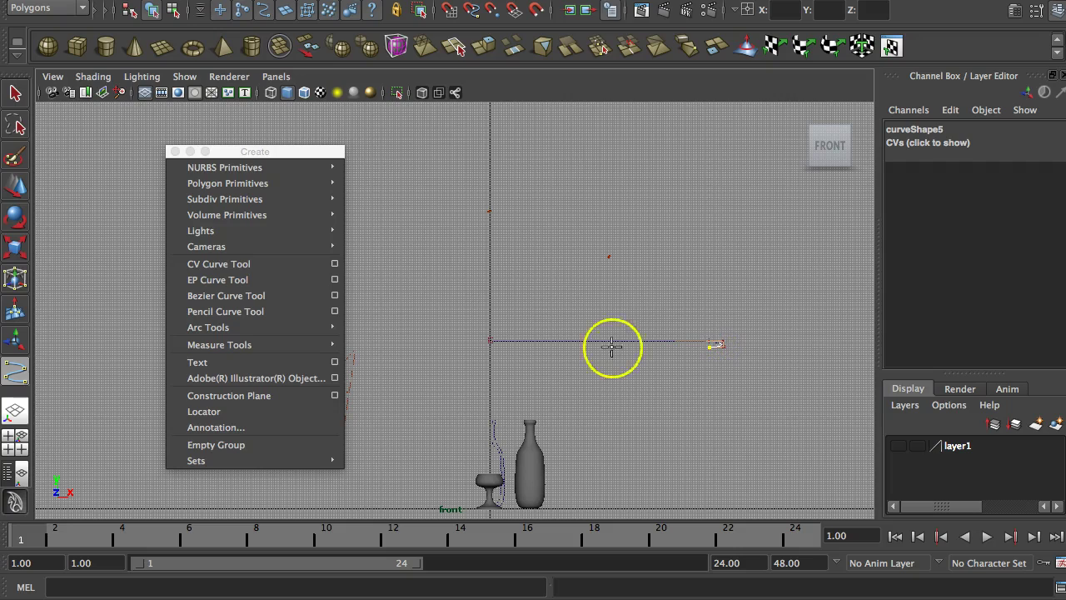
Continue the table profile inward under the top, down a curved pedestal and around a wide base to the axis, and finish the curve
{"action": "left_click", "coordinate": [526, 351]}
{"action": "left_click_drag", "start_coordinate": [526, 350], "coordinate": [526, 348]}
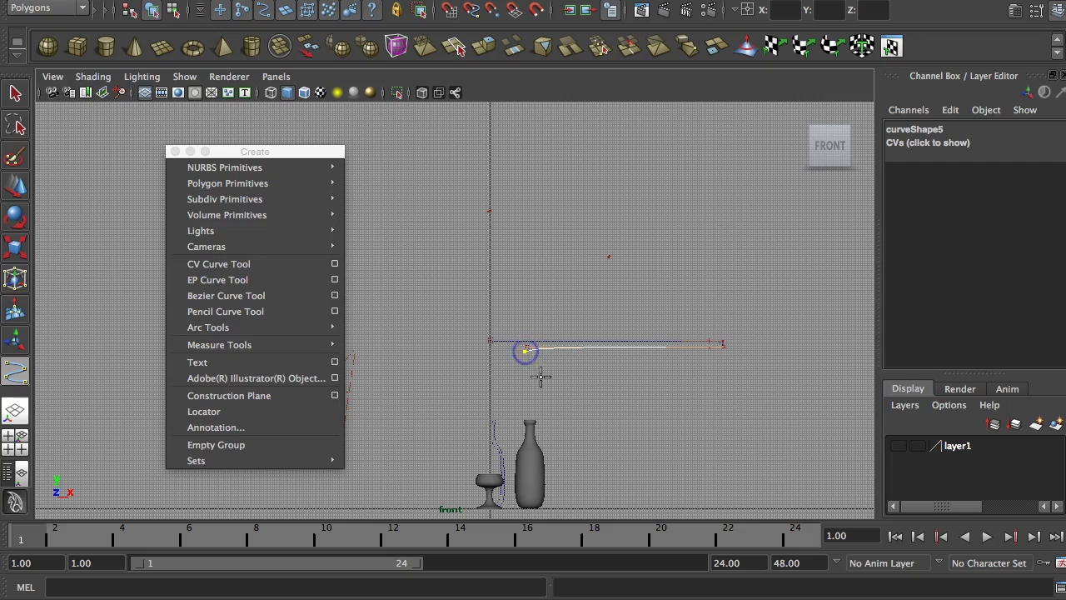
{"action": "left_click", "coordinate": [506, 380]}
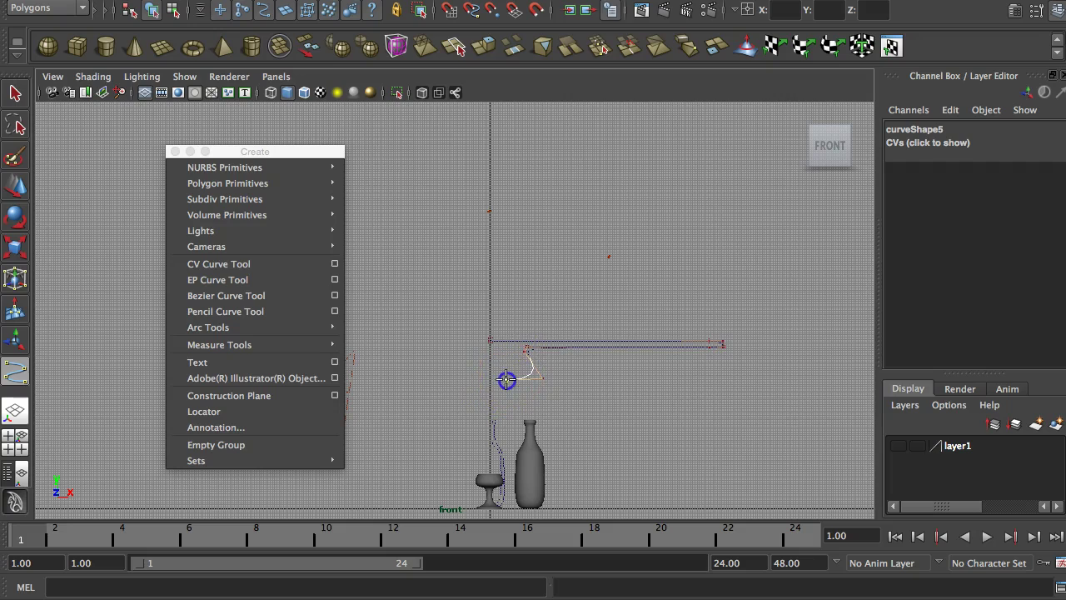
{"action": "left_click", "coordinate": [528, 400]}
{"action": "left_click", "coordinate": [527, 414]}
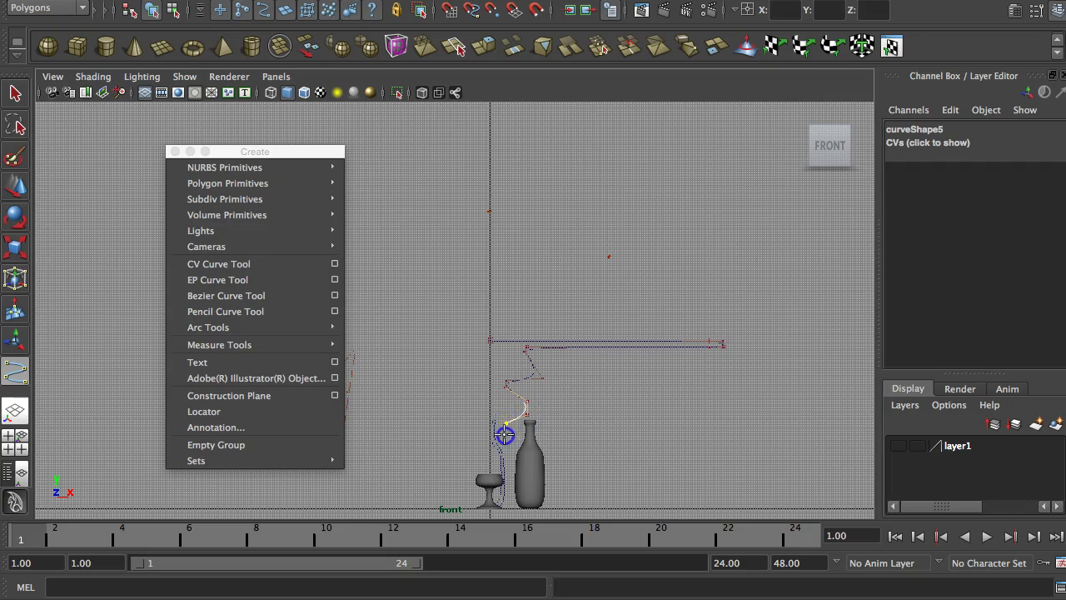
{"action": "left_click", "coordinate": [504, 481]}
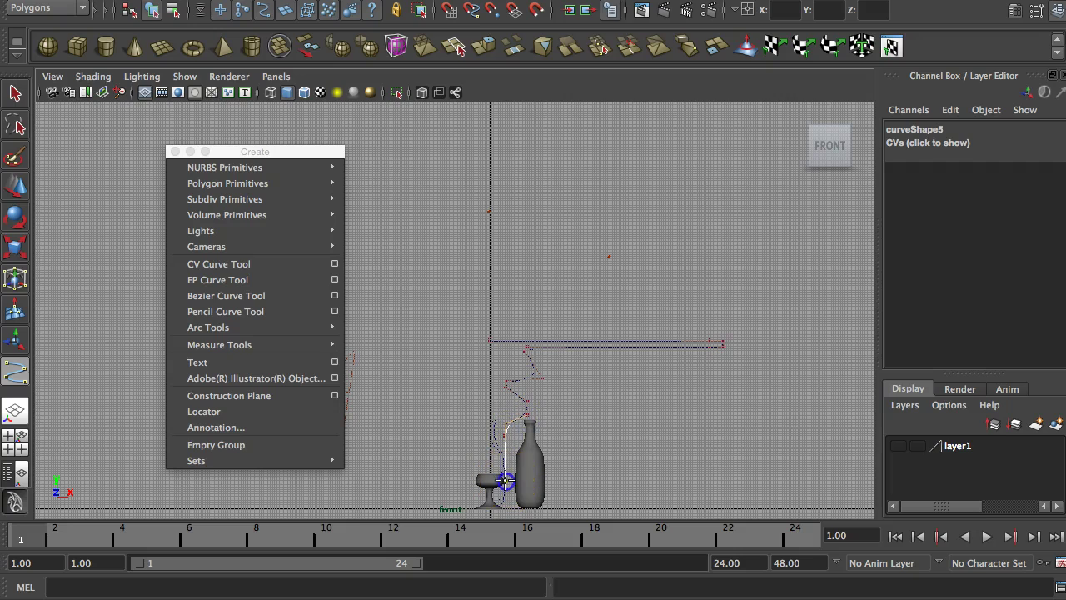
{"action": "left_click_drag", "start_coordinate": [586, 507], "coordinate": [604, 504]}
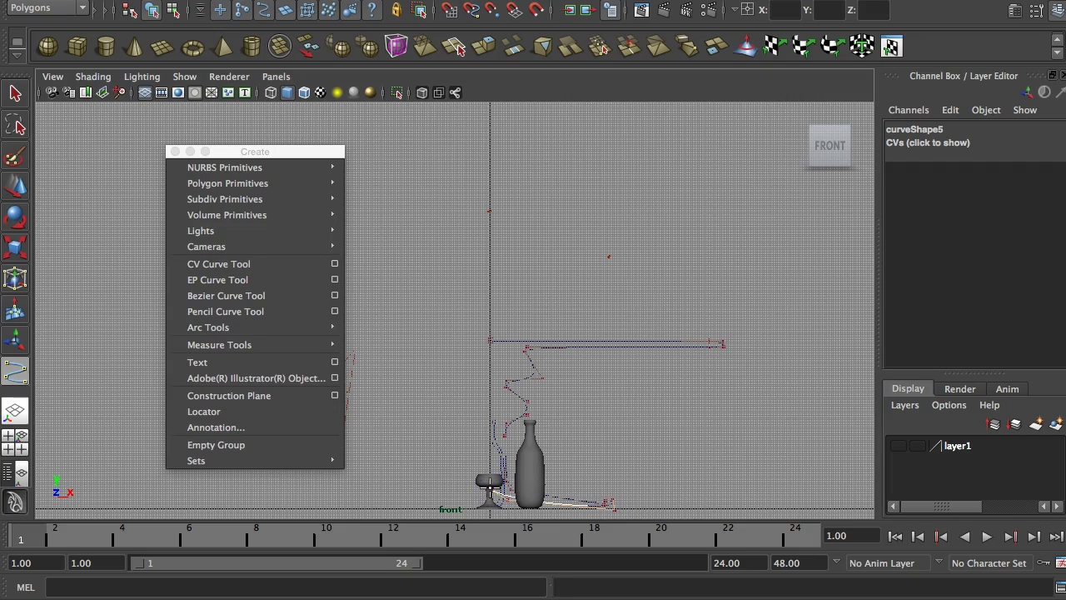
{"action": "key", "text": "w"}
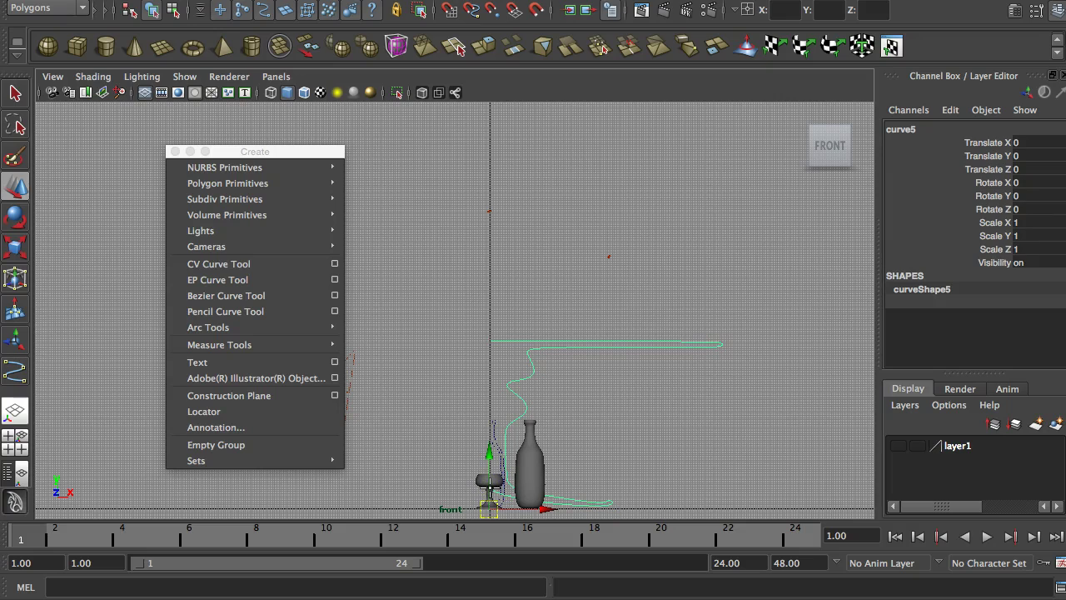
Close the floating Create window, snap the table curve's first control vertex to the centre axis, and level the upper rim vertex with it
{"action": "scroll", "coordinate": [499, 467], "scroll_direction": "up", "scroll_amount": 5}
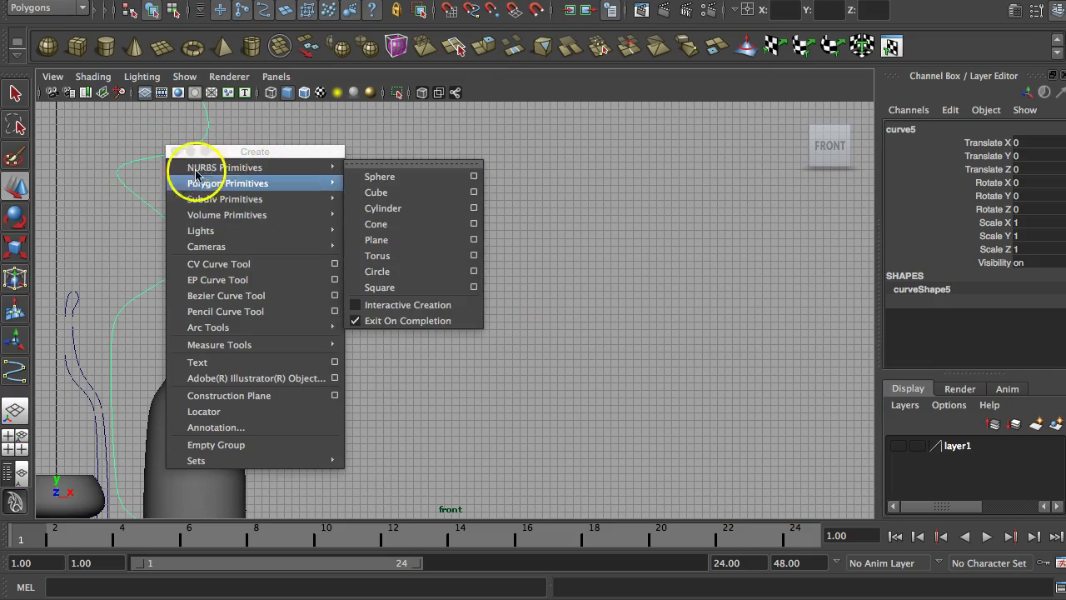
{"action": "left_click", "coordinate": [175, 152]}
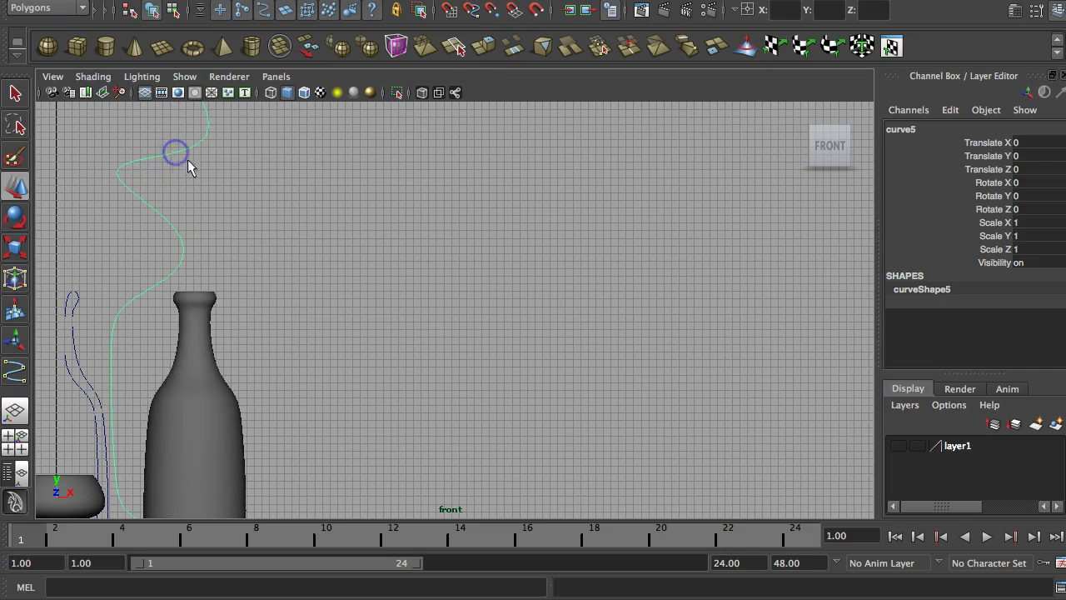
{"action": "scroll", "coordinate": [462, 377], "scroll_direction": "down", "scroll_amount": 2}
{"action": "scroll", "coordinate": [462, 376], "scroll_direction": "down", "scroll_amount": 1}
{"action": "middle_click_drag", "start_coordinate": [499, 366], "coordinate": [608, 376], "text": "alt"}
{"action": "middle_click_drag", "start_coordinate": [616, 437], "coordinate": [574, 376], "text": "alt"}
{"action": "scroll", "coordinate": [578, 291], "scroll_direction": "down", "scroll_amount": 2}
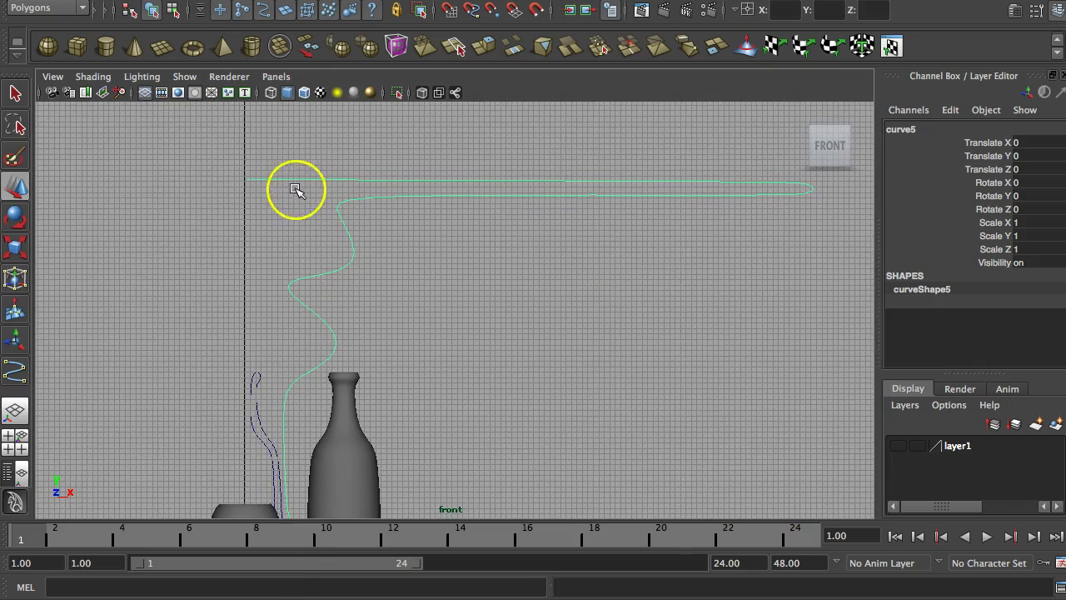
{"action": "right_click_drag", "start_coordinate": [302, 182], "coordinate": [230, 181]}
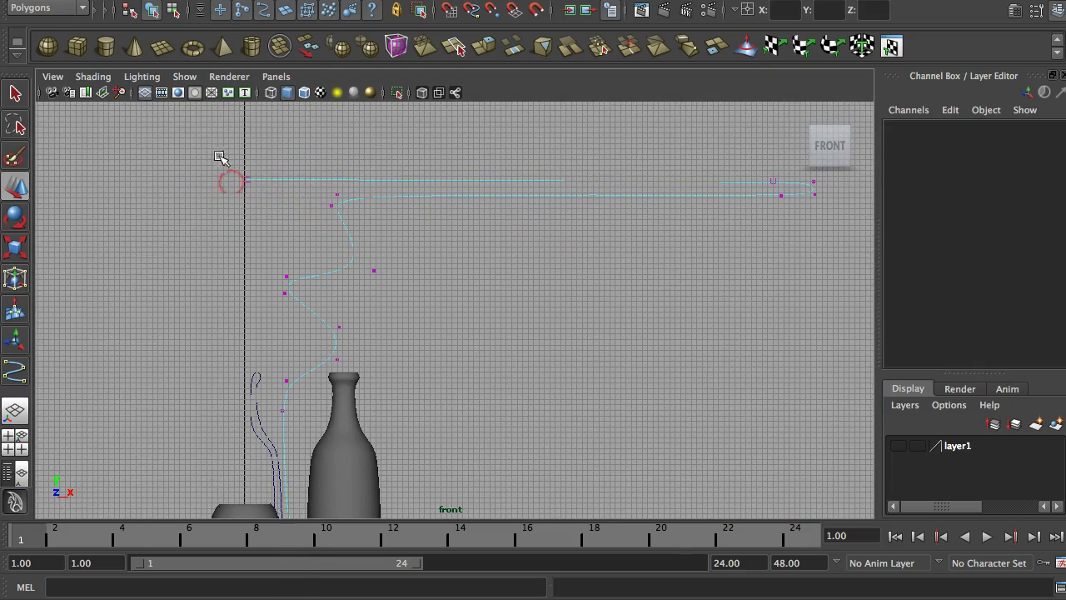
{"action": "left_click_drag", "start_coordinate": [231, 182], "coordinate": [261, 201]}
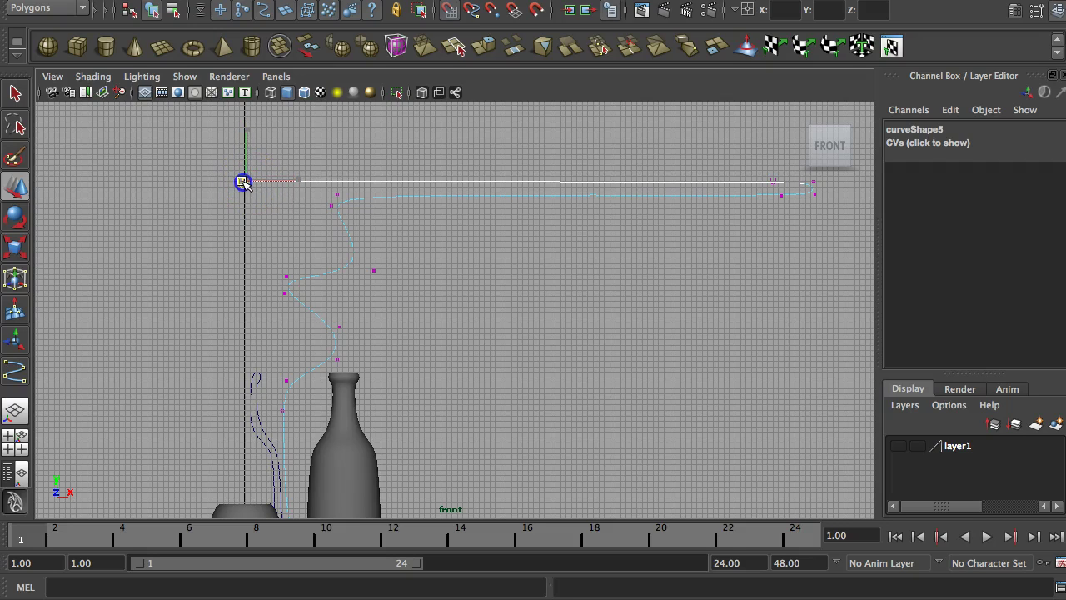
{"action": "left_click_drag", "start_coordinate": [775, 128], "coordinate": [777, 182]}
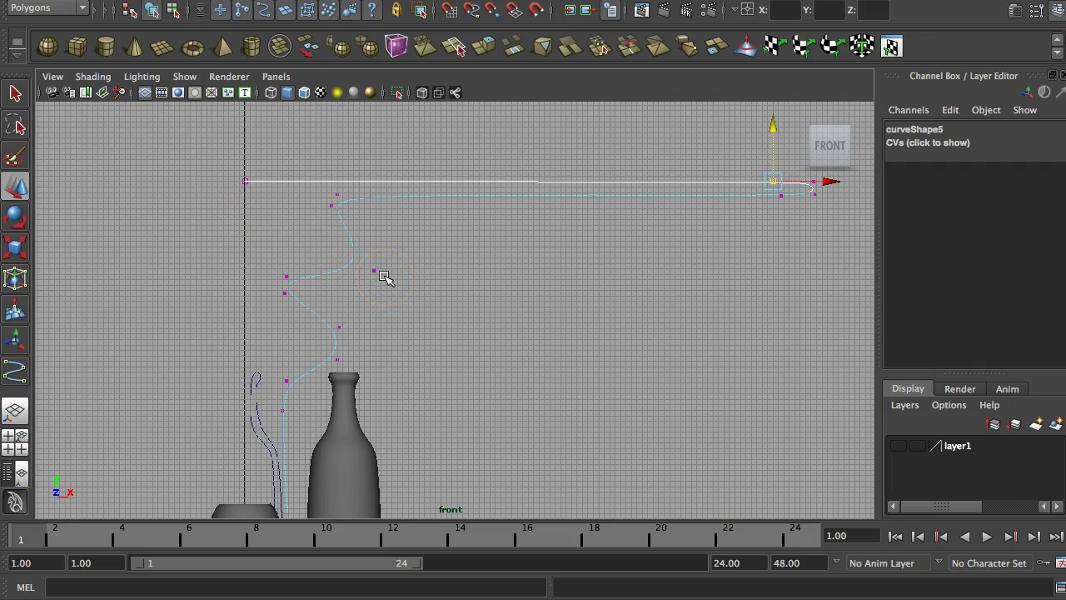
Return the table curve to object mode and revolve it into a surface in the perspective view
{"action": "right_click_drag", "start_coordinate": [348, 238], "coordinate": [381, 223]}
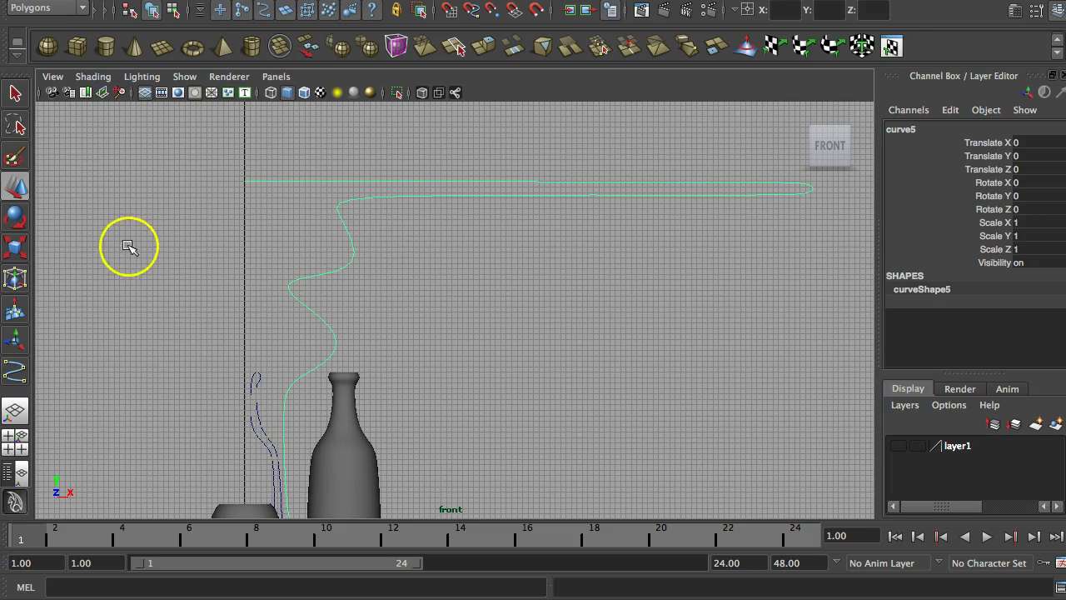
{"action": "left_click", "coordinate": [18, 402]}
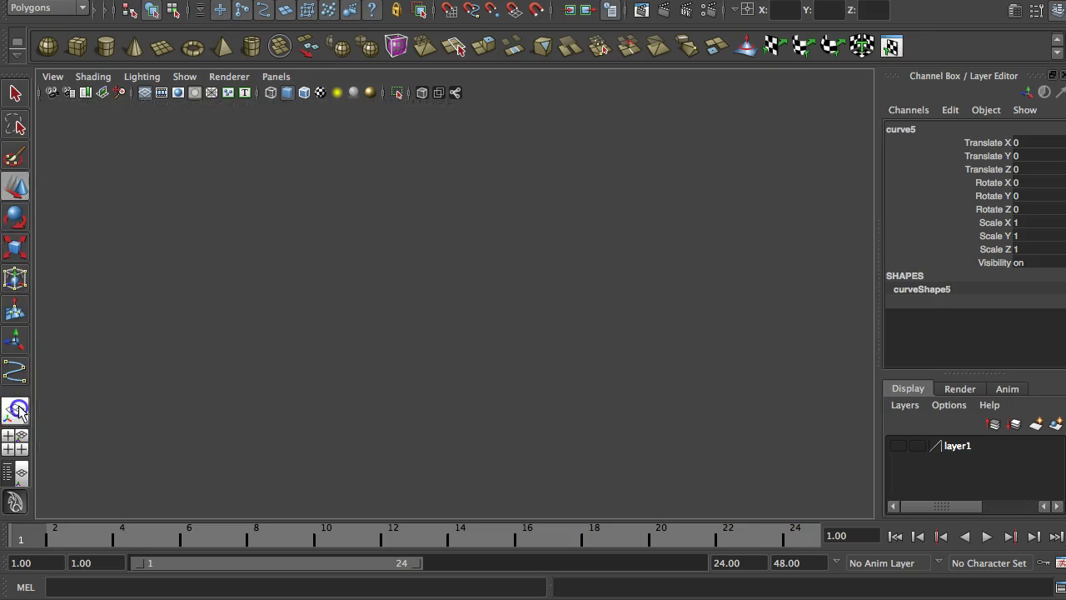
{"action": "left_click_drag", "start_coordinate": [503, 308], "coordinate": [465, 326], "text": "alt"}
{"action": "middle_click_drag", "start_coordinate": [463, 325], "coordinate": [417, 366], "text": "alt"}
{"action": "left_click_drag", "start_coordinate": [417, 367], "coordinate": [435, 393], "text": "alt"}
{"action": "right_click_drag", "start_coordinate": [502, 388], "coordinate": [438, 375], "text": "alt"}
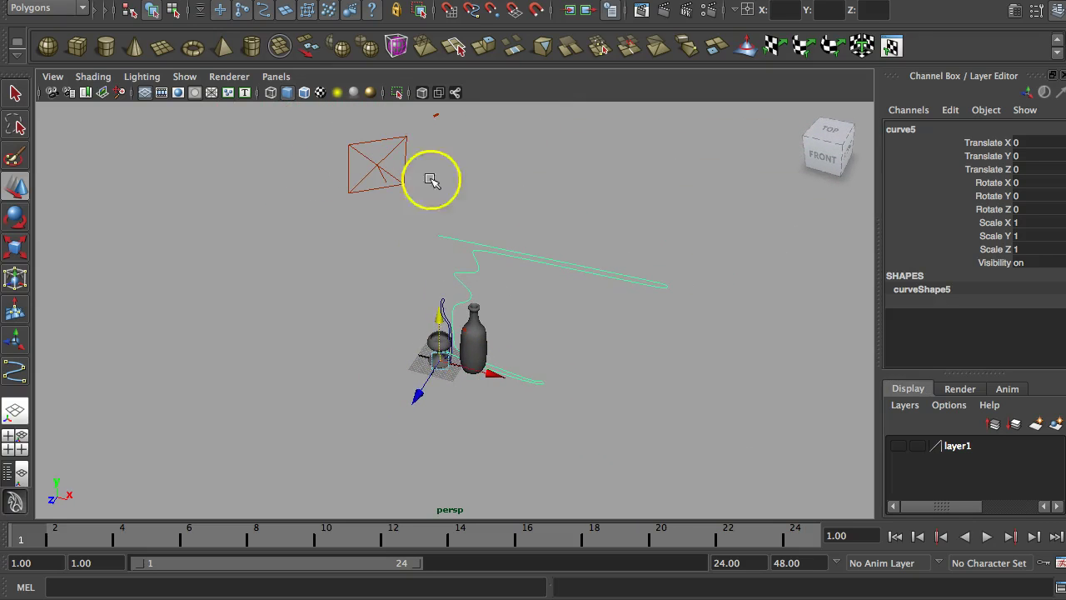
{"action": "key", "text": "space"}
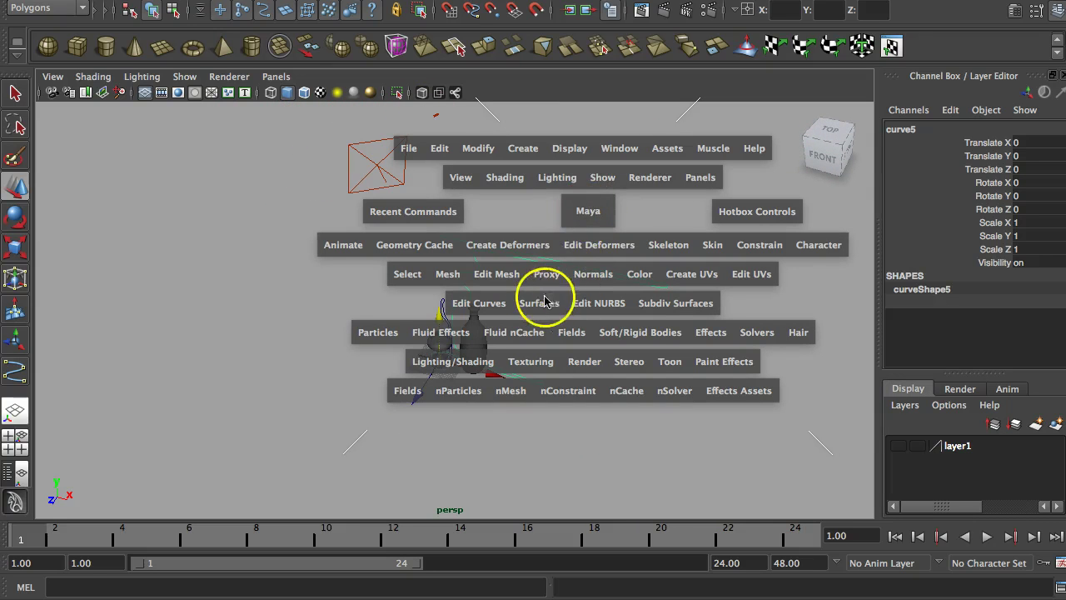
{"action": "left_click_drag", "start_coordinate": [540, 304], "coordinate": [543, 333]}
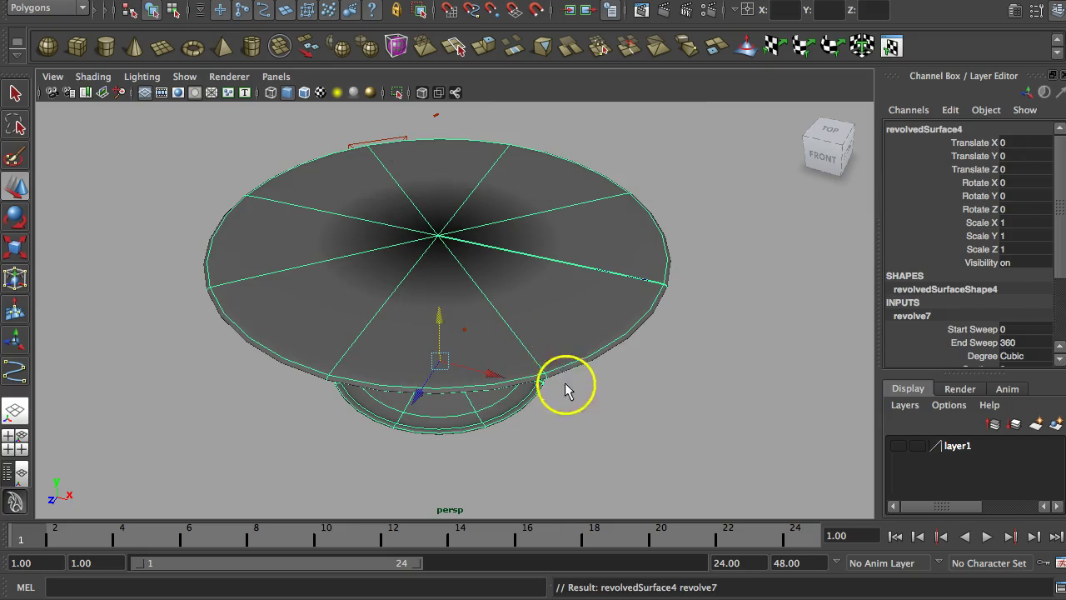
Move the revolved table back behind the goblet and bottle to Translate Z -67.284
{"action": "left_click_drag", "start_coordinate": [581, 397], "coordinate": [599, 379], "text": "alt"}
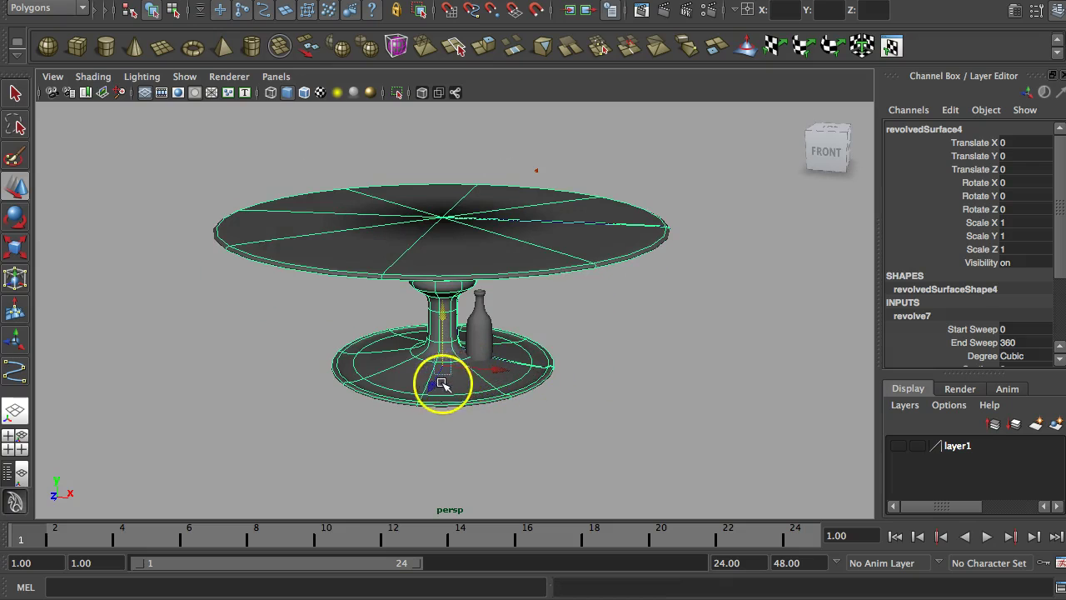
{"action": "left_click_drag", "start_coordinate": [431, 381], "coordinate": [460, 336]}
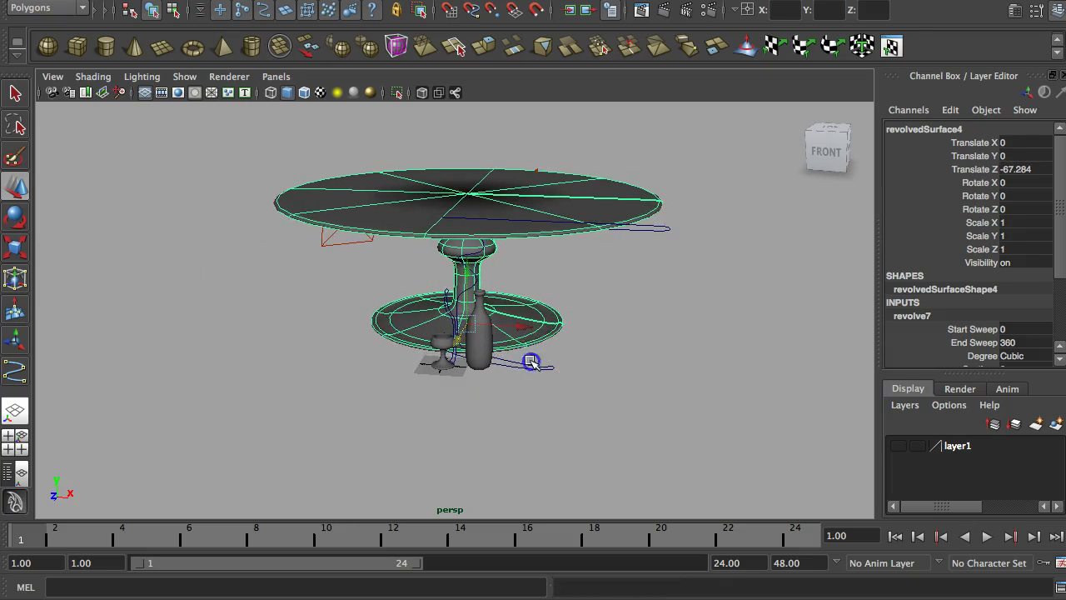
Try shifting the table's profile curve to Translate X 3.97, and undo the move
{"action": "left_click", "coordinate": [530, 361]}
{"action": "left_click_drag", "start_coordinate": [536, 388], "coordinate": [524, 424], "text": "alt"}
{"action": "left_click_drag", "start_coordinate": [500, 369], "coordinate": [506, 374]}
{"action": "right_click_drag", "start_coordinate": [511, 283], "coordinate": [636, 279], "text": "alt"}
{"action": "left_click_drag", "start_coordinate": [635, 278], "coordinate": [471, 355], "text": "alt"}
{"action": "middle_click_drag", "start_coordinate": [471, 355], "coordinate": [495, 312], "text": "alt"}
{"action": "left_click_drag", "start_coordinate": [496, 312], "coordinate": [471, 363], "text": "alt"}
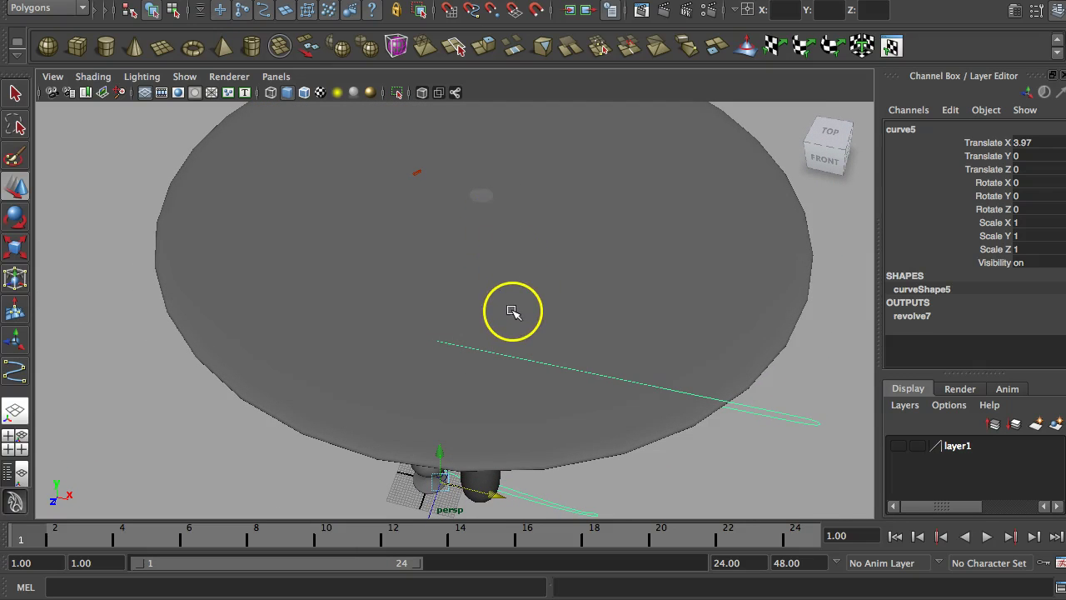
{"action": "key", "text": "ctrl+z"}
Raise the bottle to Translate Y 75.084 and the goblet to Translate Y 79.834 to place them at tabletop height
{"action": "left_click_drag", "start_coordinate": [512, 377], "coordinate": [556, 380], "text": "alt"}
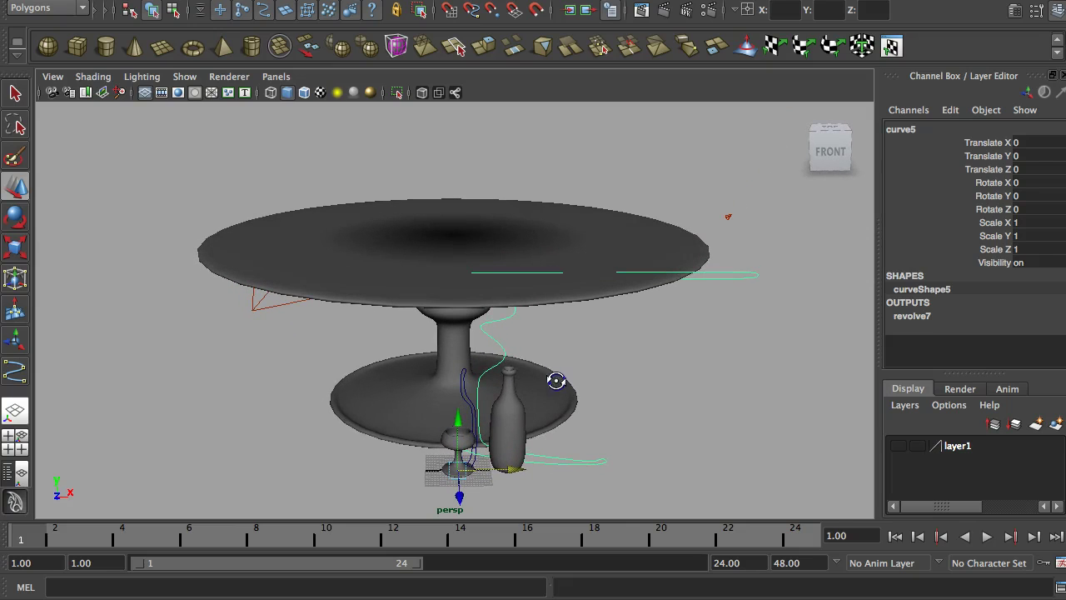
{"action": "left_click", "coordinate": [518, 417]}
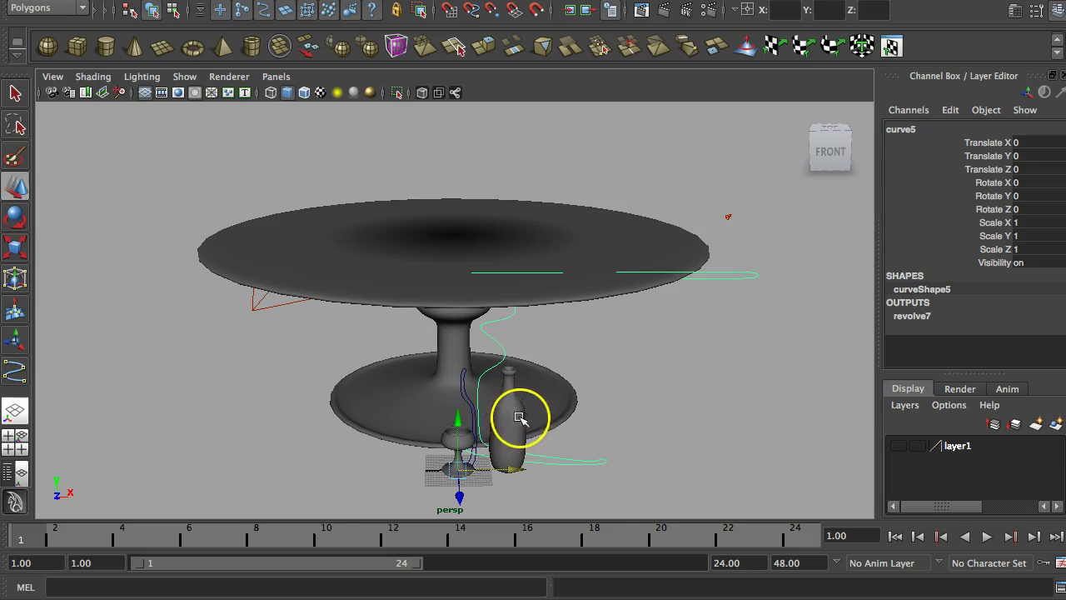
{"action": "left_click", "coordinate": [459, 428]}
{"action": "left_click", "coordinate": [510, 428]}
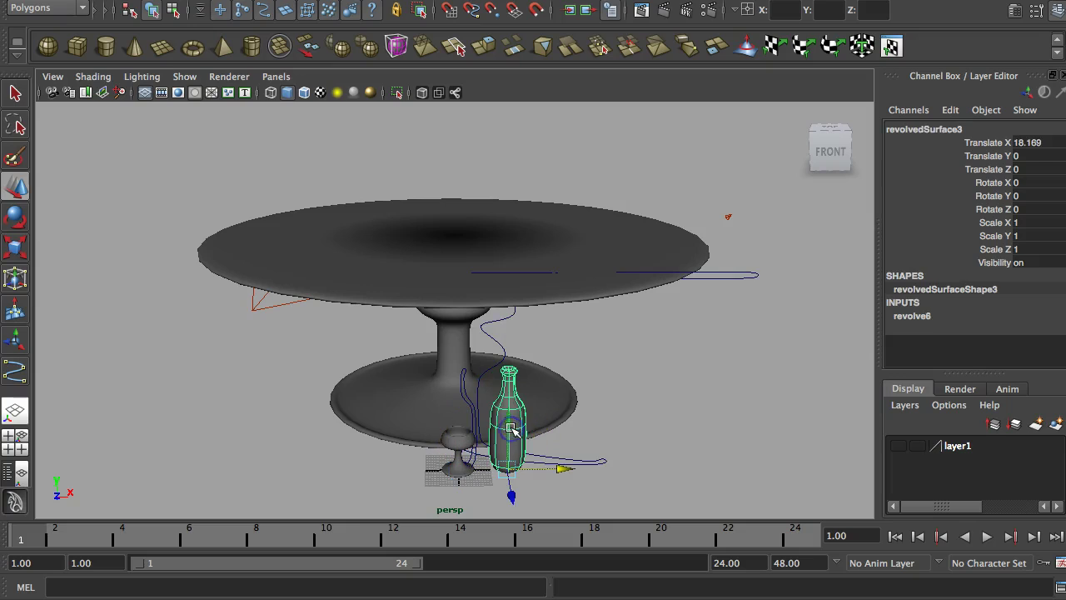
{"action": "left_click_drag", "start_coordinate": [511, 432], "coordinate": [523, 223]}
{"action": "left_click", "coordinate": [457, 436]}
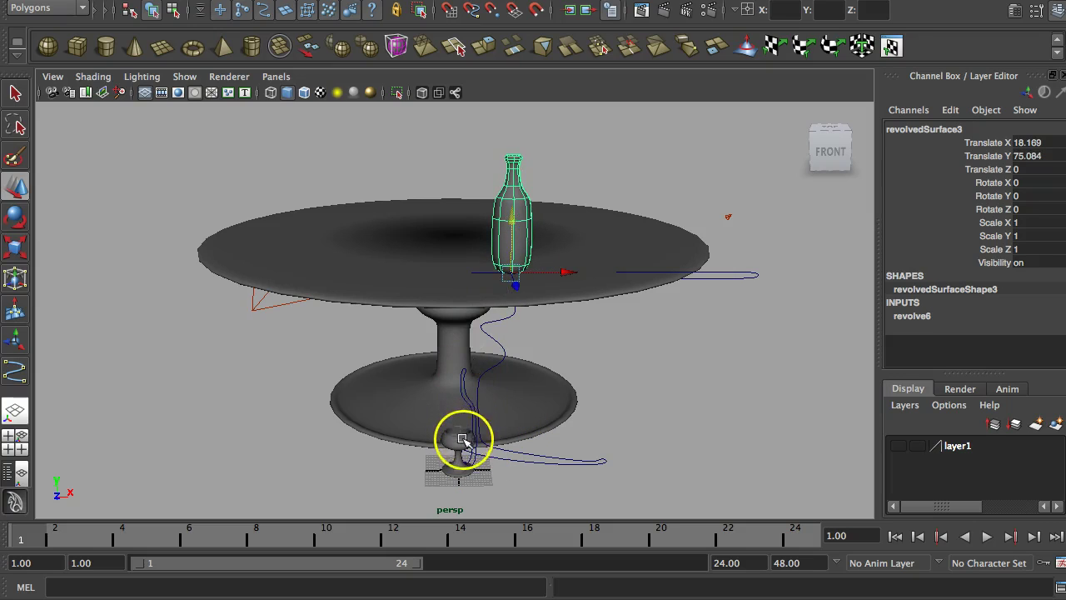
{"action": "left_click_drag", "start_coordinate": [465, 417], "coordinate": [469, 212]}
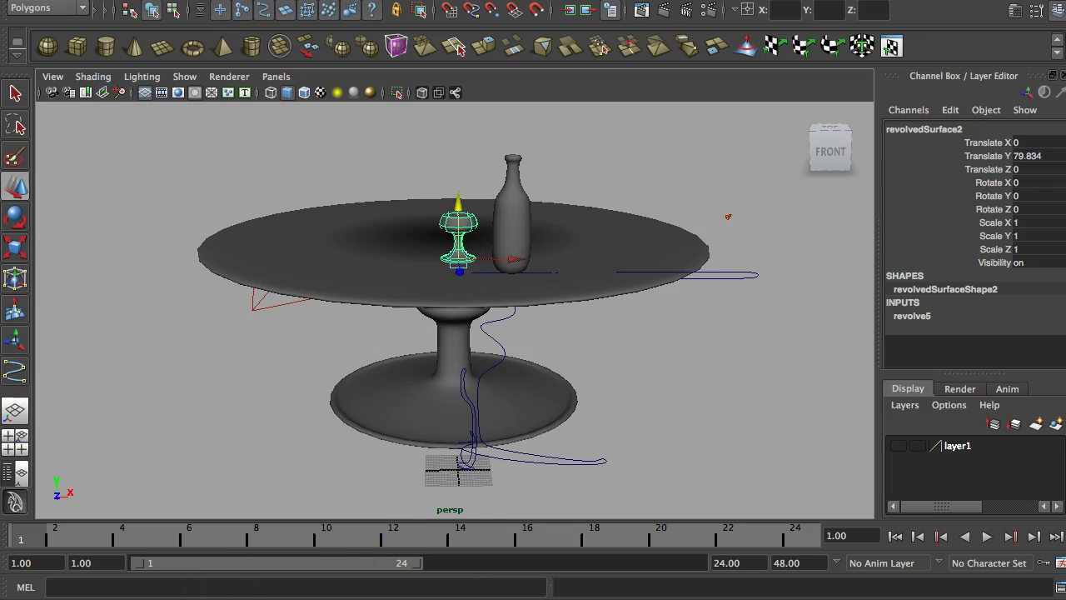